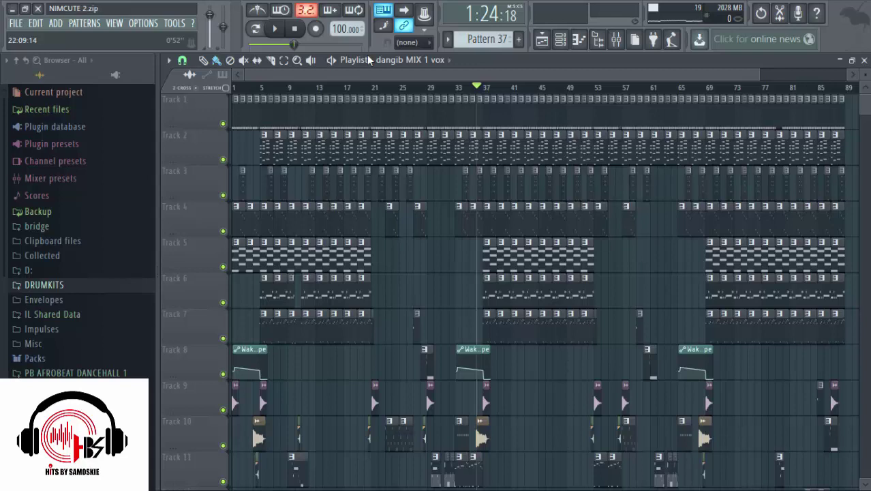
Step: Play the song from the beginning, look over the playlist tracks down to the vocal on Track 15, and jump playback to about bar 51
click(294, 28)
click(275, 27)
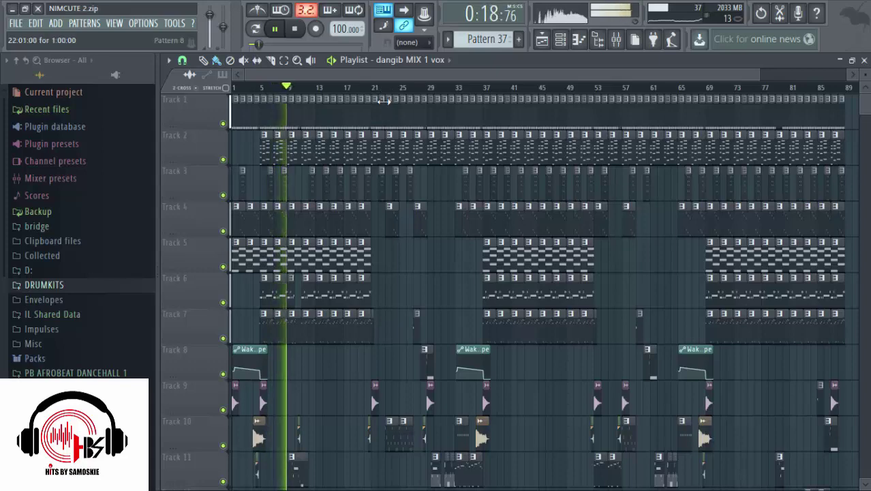
scroll(381, 99, down, 3)
scroll(380, 102, down, 3)
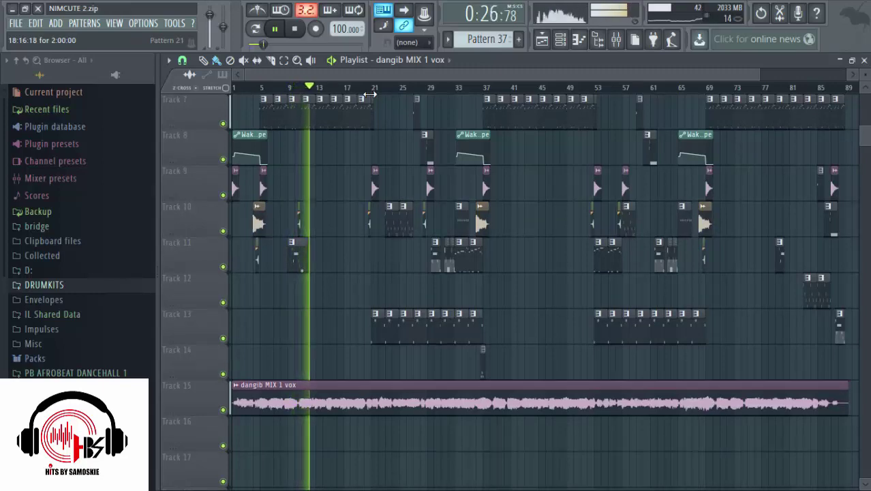
scroll(369, 94, up, 4)
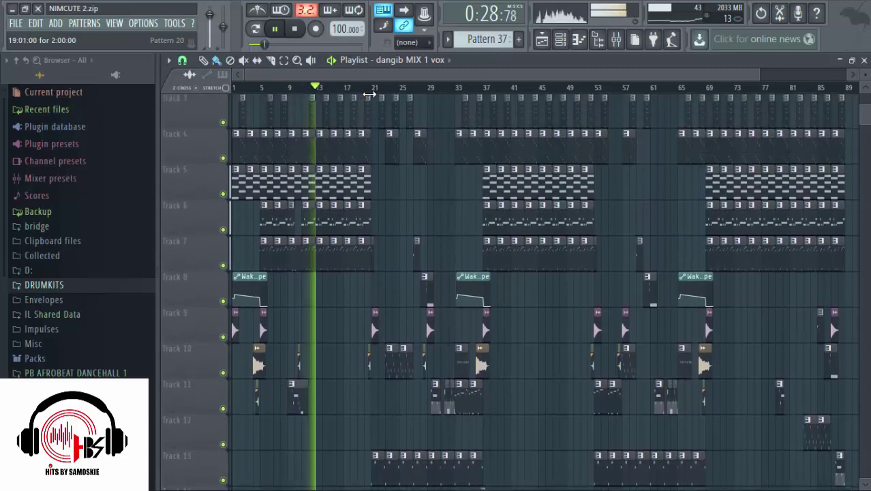
scroll(369, 94, up, 2)
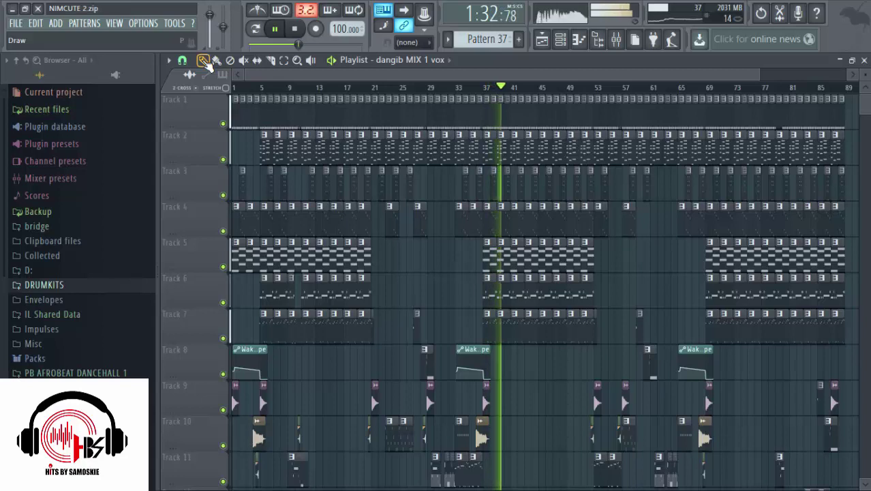
click(582, 87)
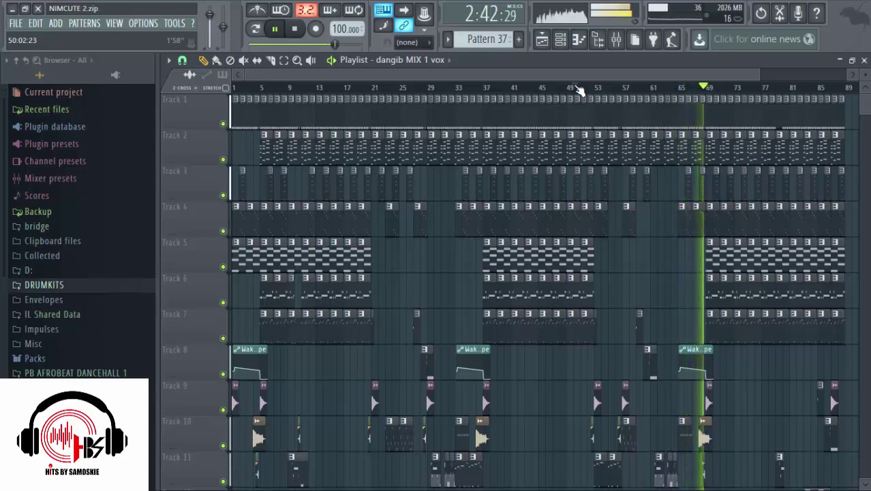
Step: Replay the song from the beginning, skipping ahead to about bar 18 and to about bar 51
click(297, 28)
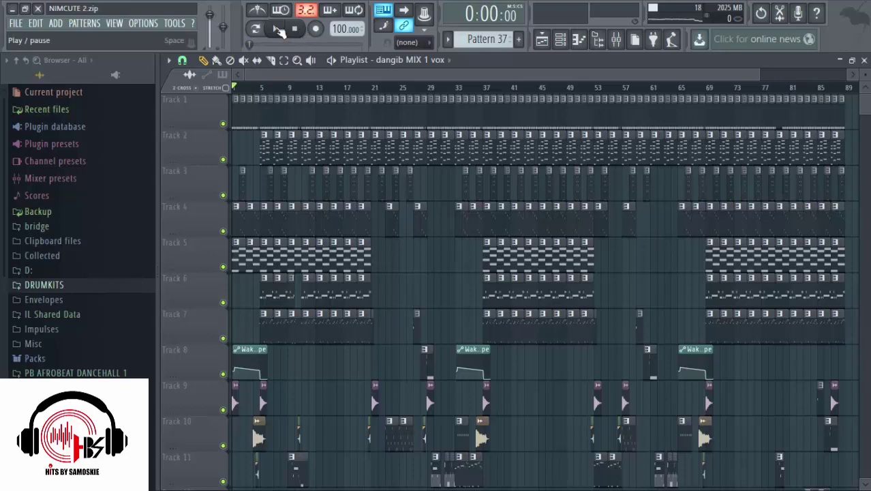
click(276, 30)
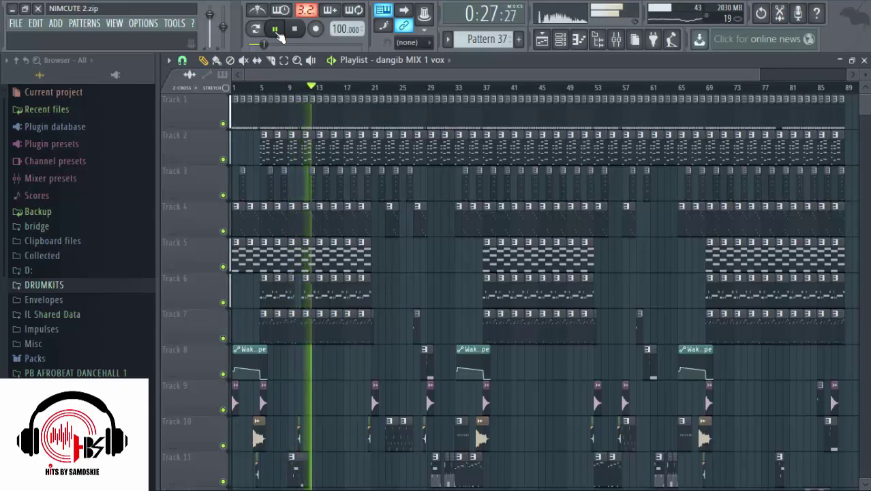
click(357, 88)
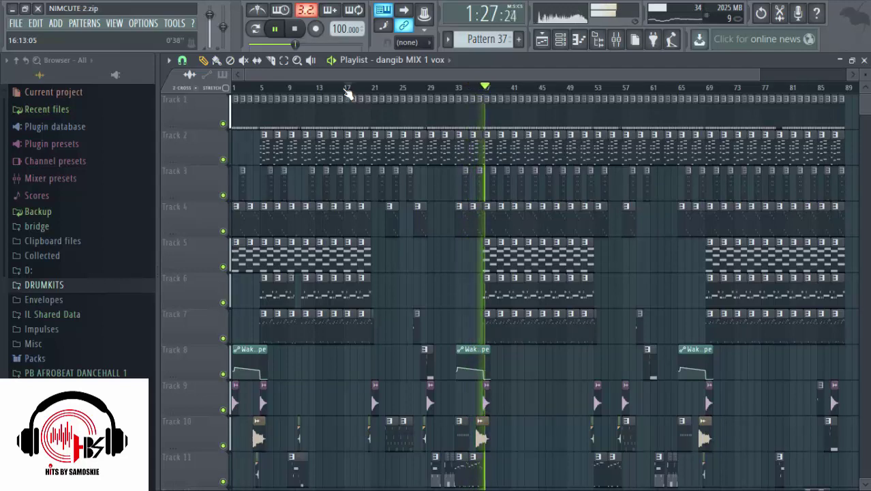
click(584, 89)
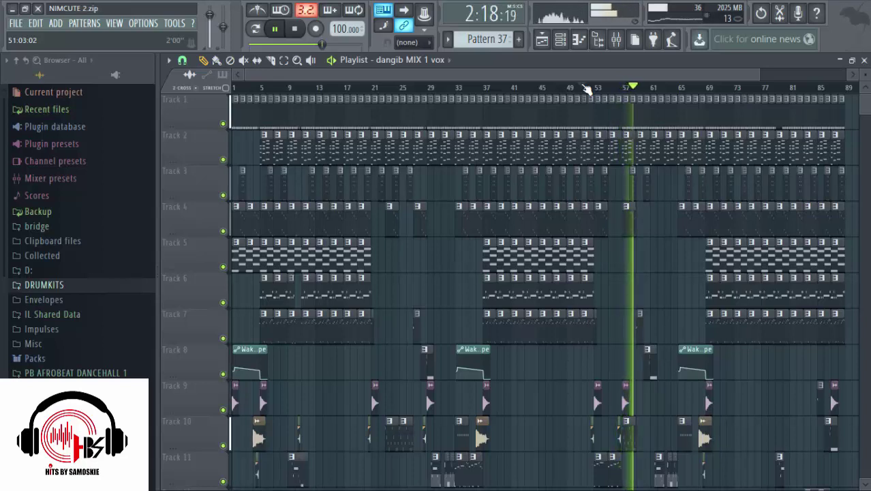
Step: Select Pattern 1, stop the song playback and show the Channel rack
scroll(487, 39, down, 15)
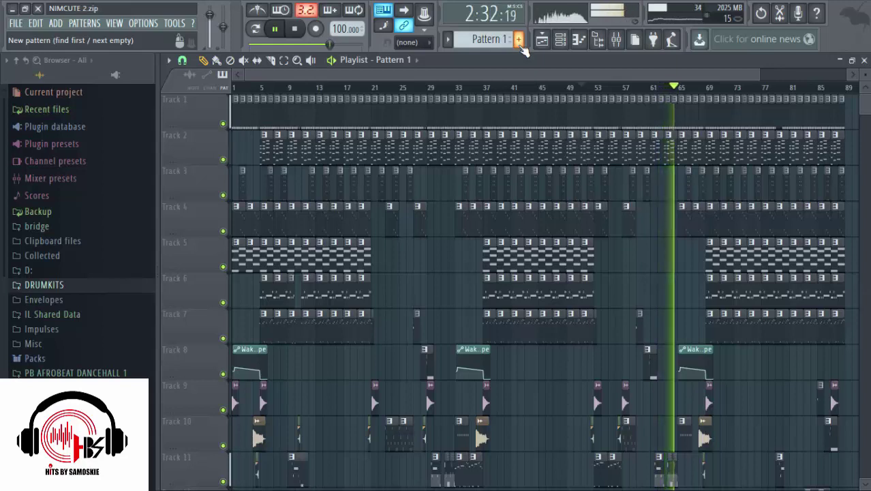
key(space)
click(561, 39)
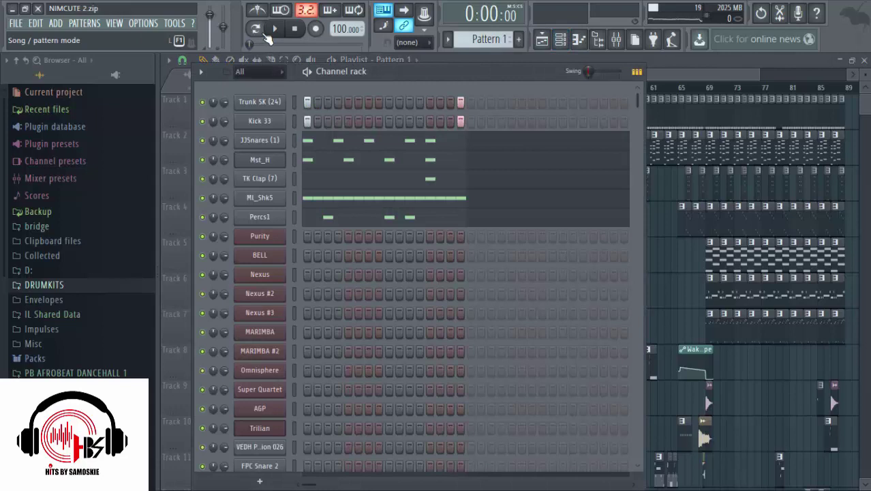
Step: Loop Pattern 1 with Trunk SK (24) soloed, unmuting Kick 33, JJSnares (1), Mst_H, TK Clap (7), MI_Shk5 and Percs1 one after another
right_click(203, 103)
key(Escape)
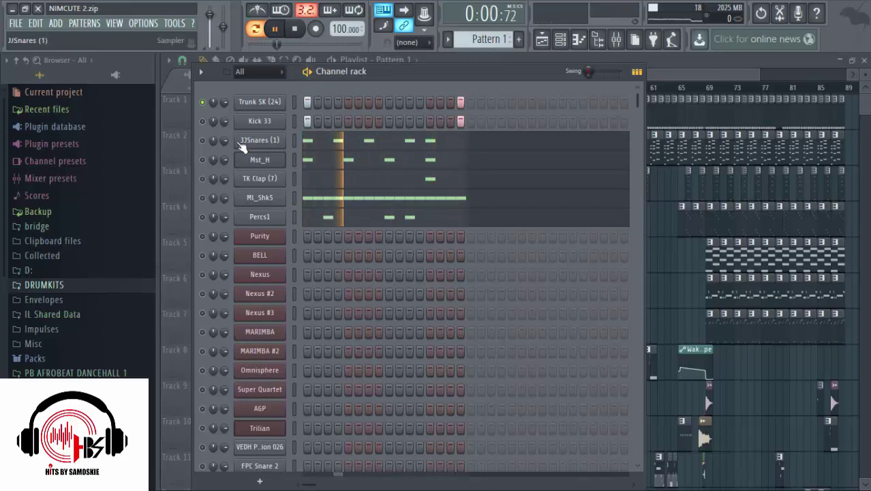
click(202, 121)
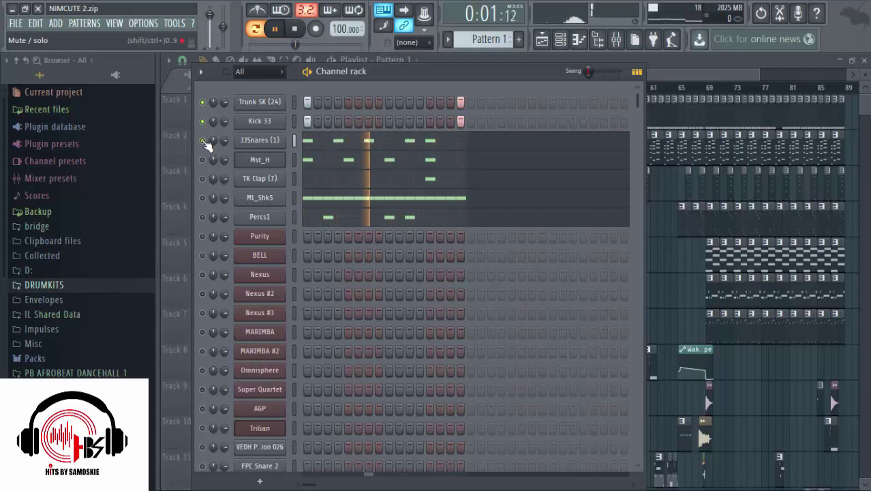
click(202, 140)
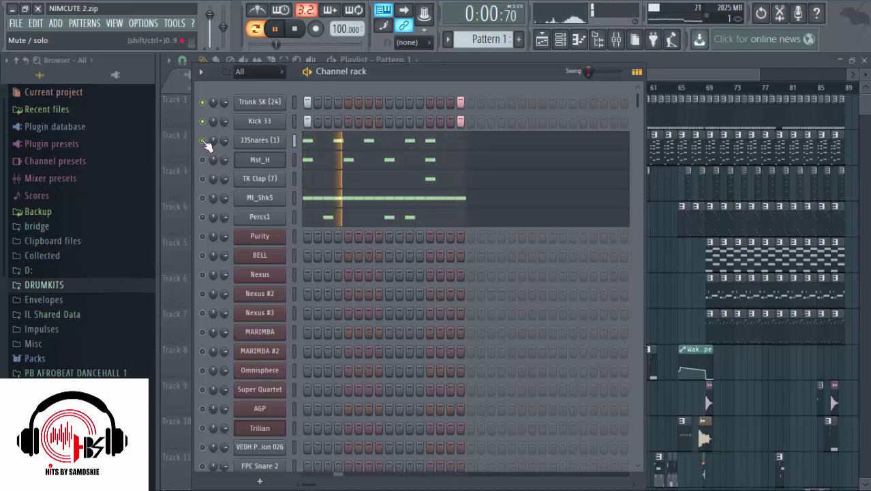
click(203, 159)
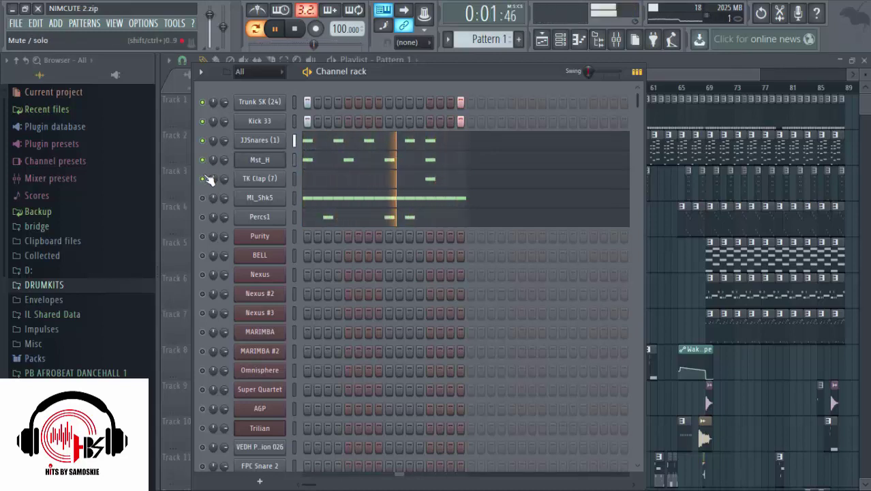
click(202, 198)
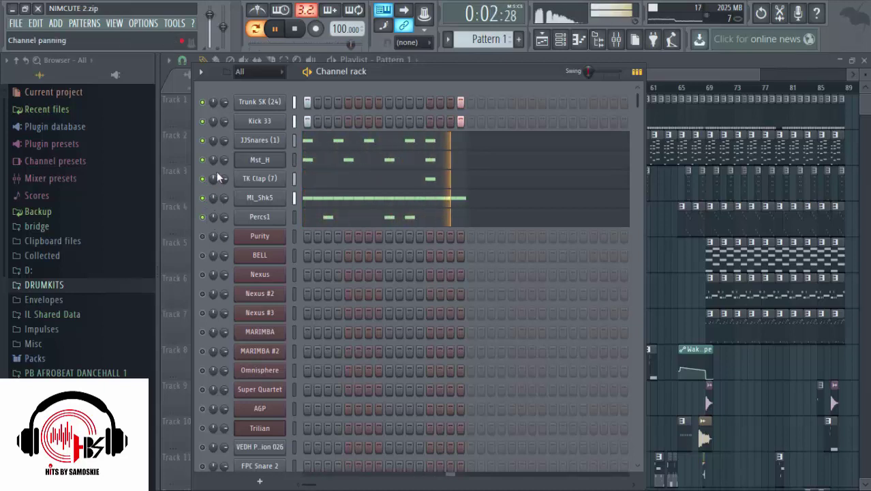
Step: Unmute Pattern 1's remaining drum channels further down the rack: what, BVX00047, MELKIK and IK_edk..pn_04
scroll(220, 168, down, 3)
scroll(219, 167, down, 3)
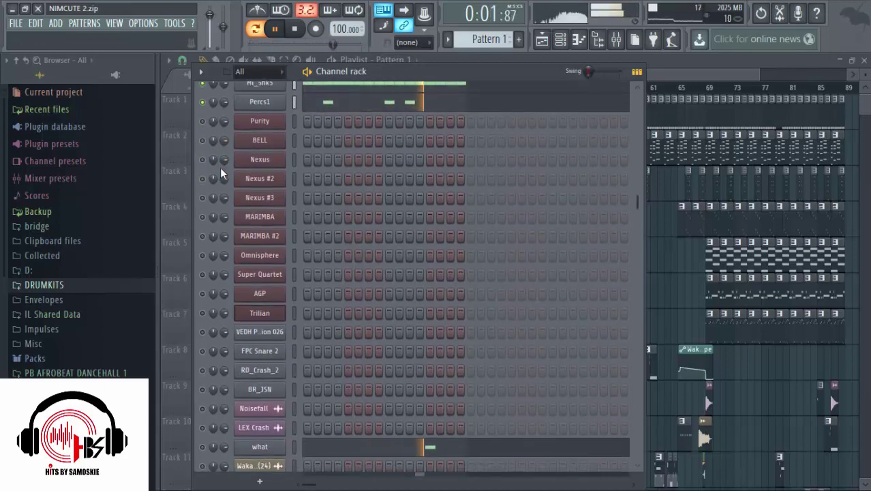
scroll(219, 168, down, 2)
scroll(219, 168, down, 2)
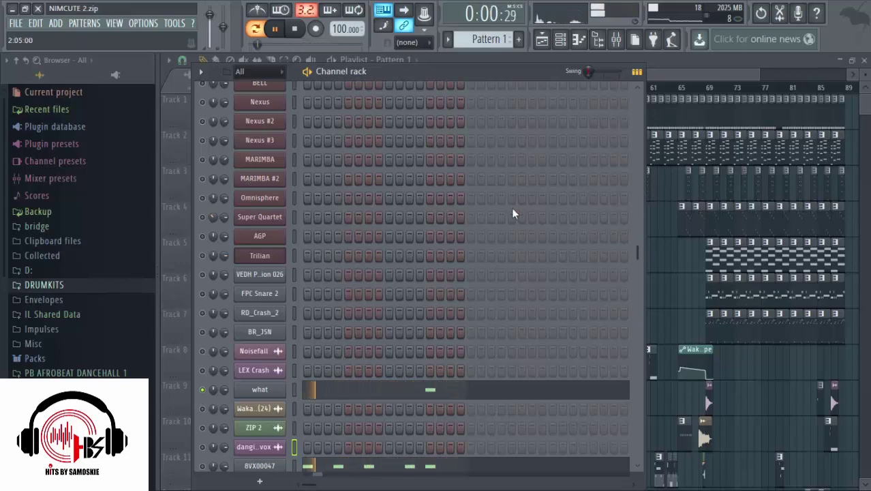
drag(635, 249, 645, 393)
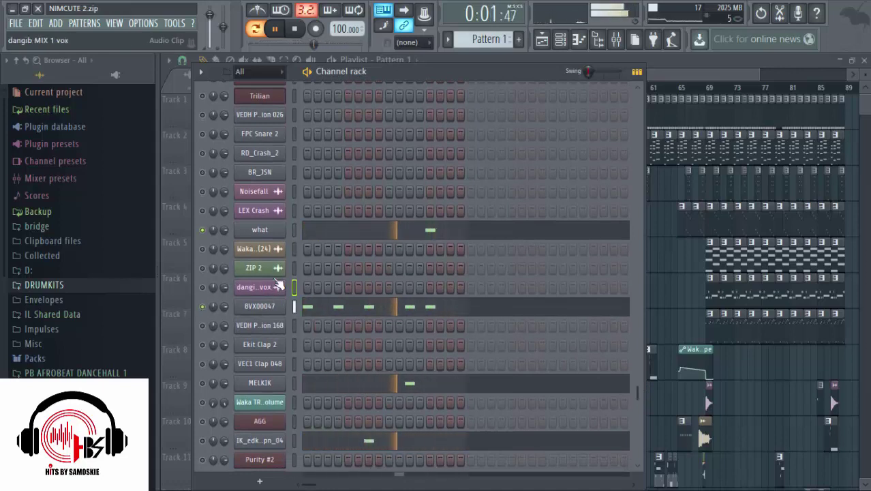
click(202, 383)
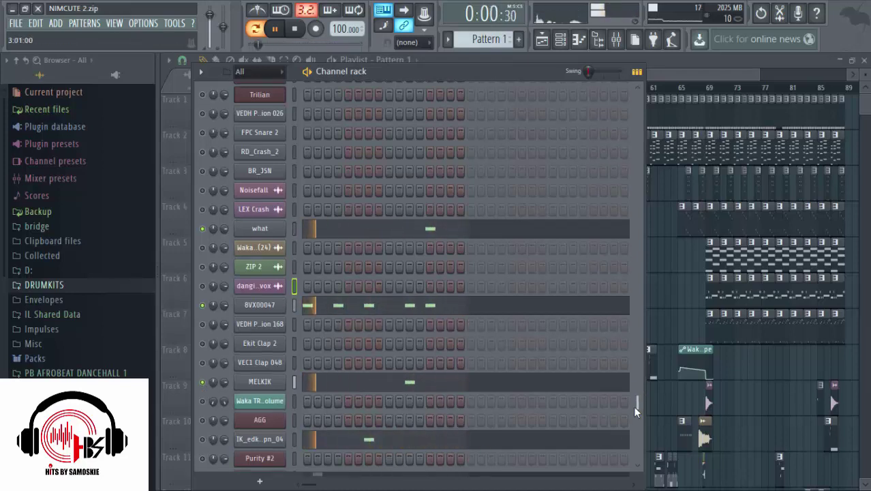
drag(633, 405, 355, 389)
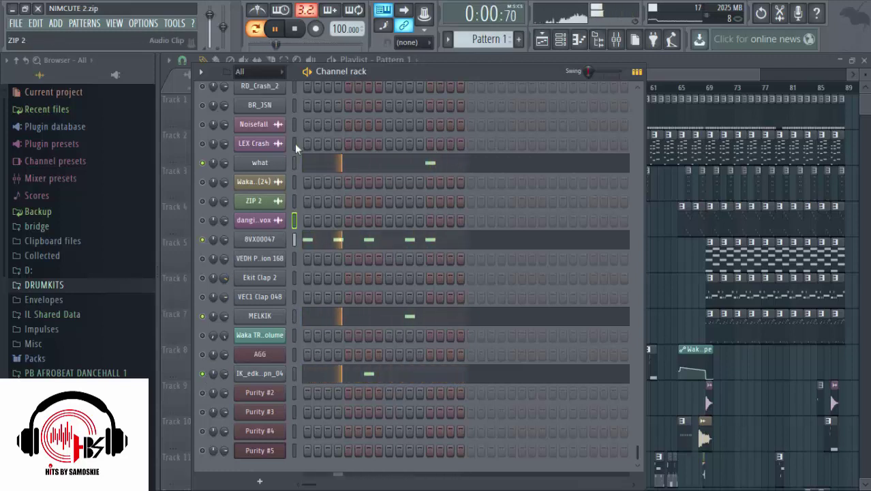
Step: Switch to Pattern 2 to check its drum channels, and move on to Pattern 4
drag(464, 39, 464, 48)
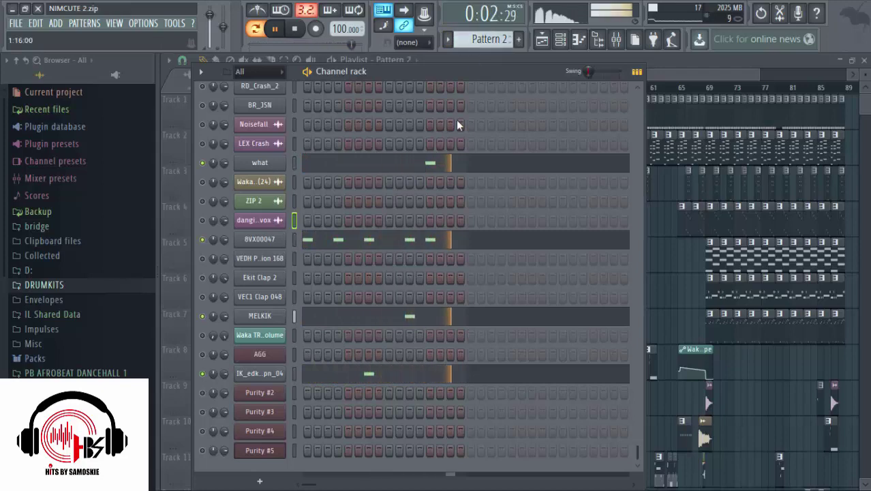
scroll(455, 120, up, 5)
scroll(460, 126, up, 1)
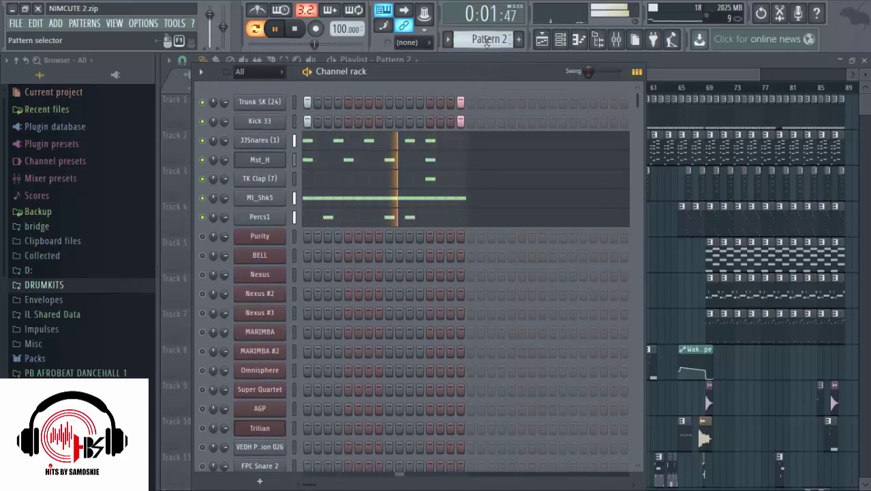
drag(488, 39, 488, 45)
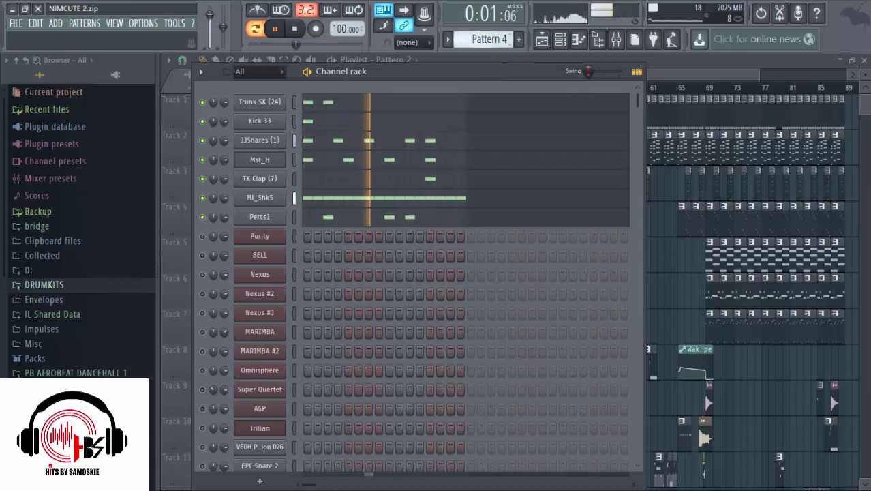
Step: Unmute all channels in the rack by releasing the solo on Trunk SK (24)
right_click(204, 107)
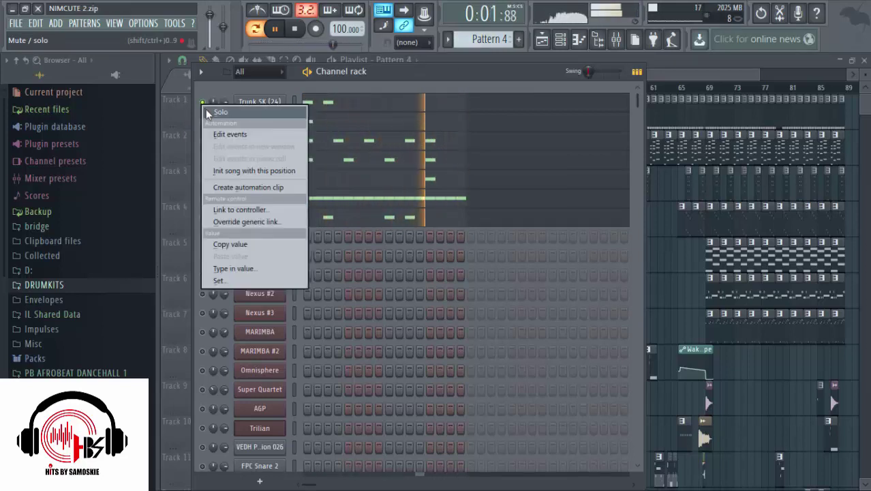
key(Escape)
right_click(205, 108)
key(Escape)
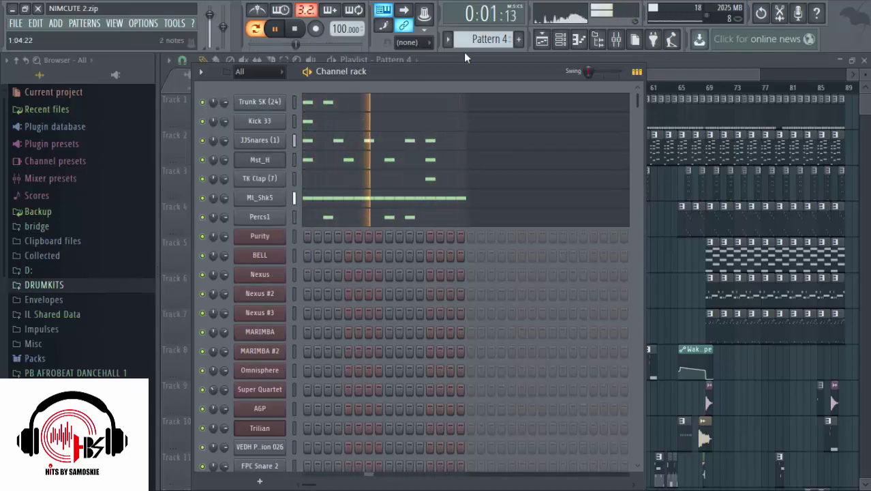
Step: Examine Pattern 4's lower channels, and step through Pattern 5 to Pattern 6
scroll(516, 140, down, 1)
scroll(512, 136, down, 10)
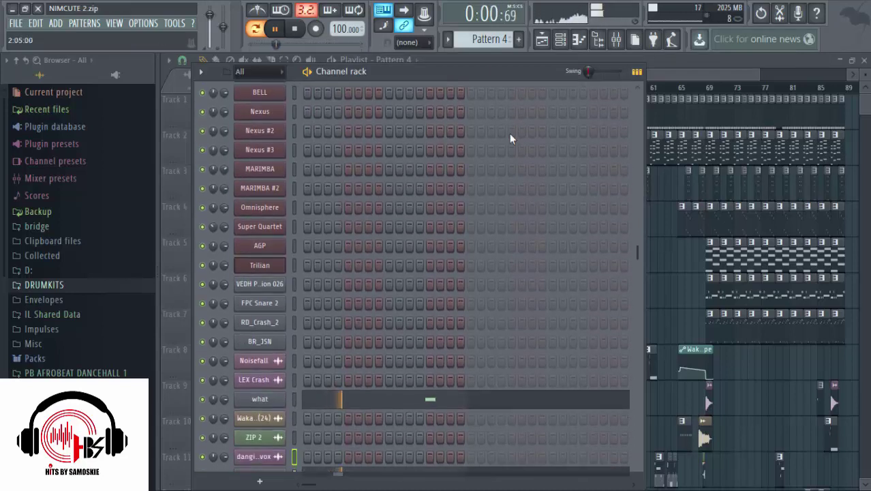
scroll(509, 134, up, 2)
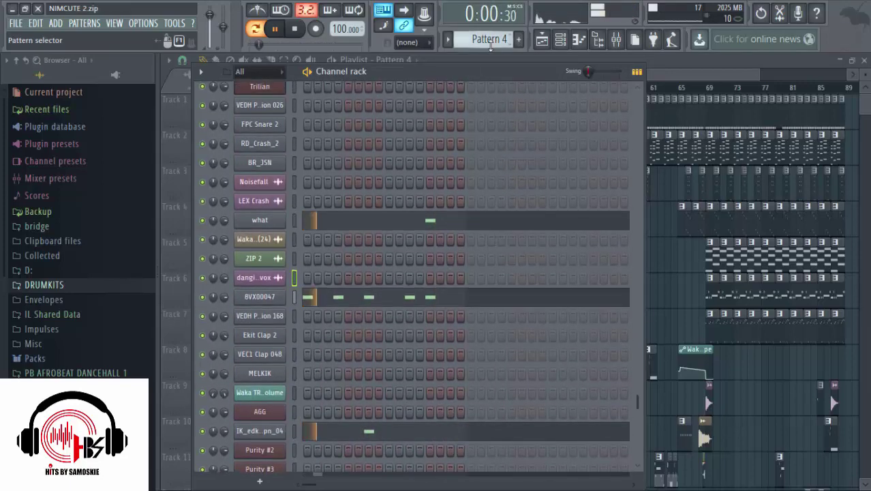
scroll(489, 38, down, 1)
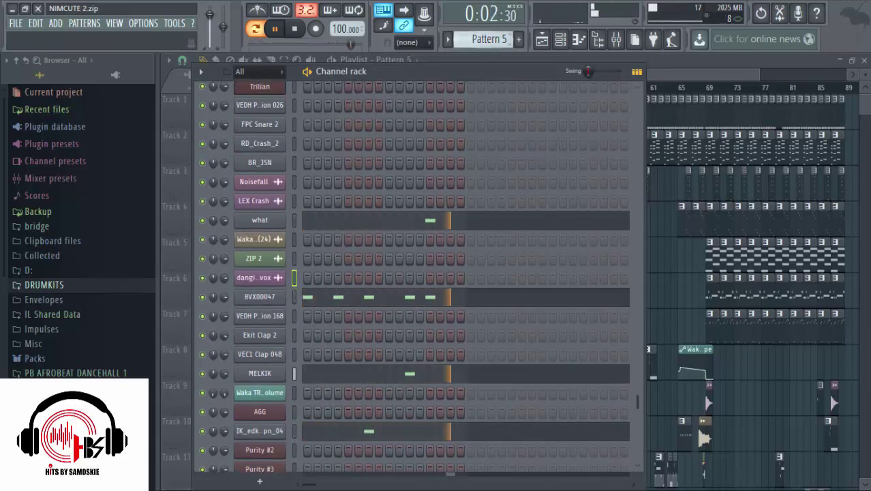
scroll(489, 39, down, 1)
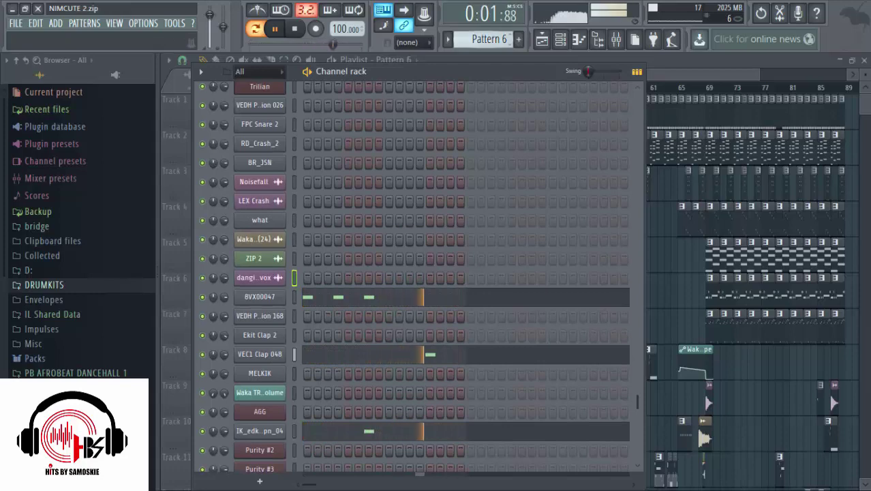
Step: Examine which channels contain notes in Pattern 6 across the whole rack, and switch to Pattern 7
scroll(286, 205, up, 5)
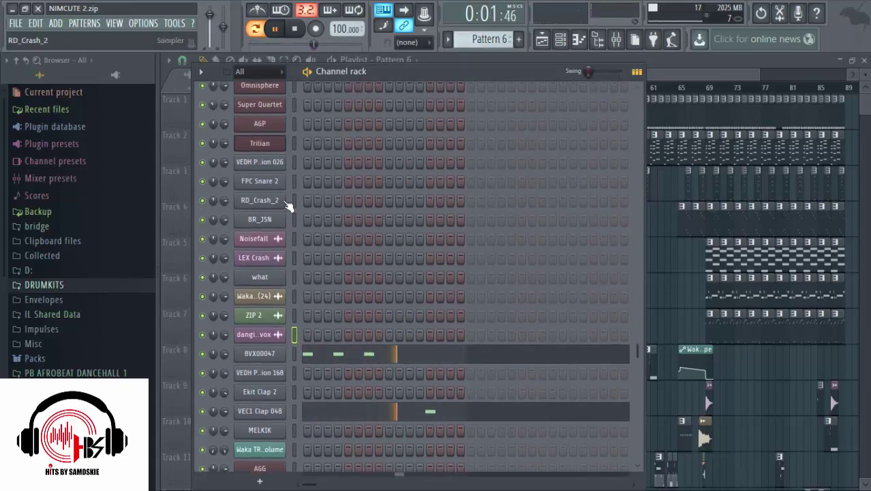
scroll(286, 203, down, 3)
scroll(286, 201, down, 3)
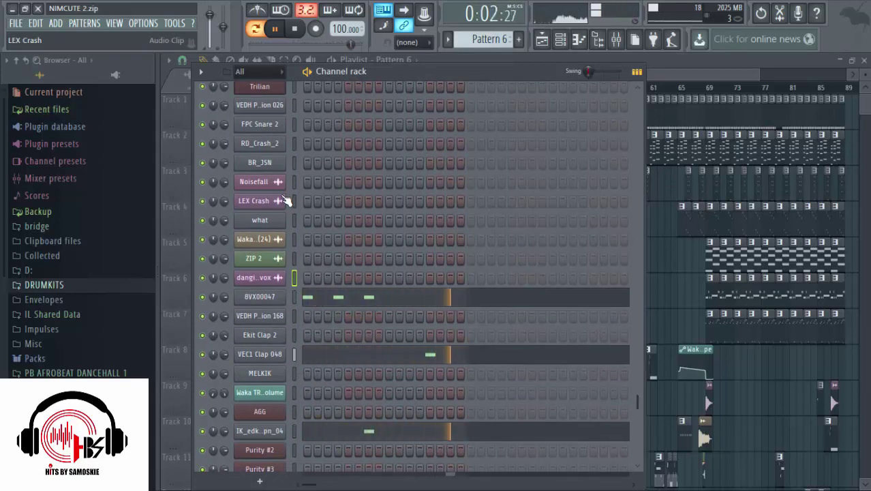
scroll(286, 201, up, 9)
scroll(286, 202, down, 3)
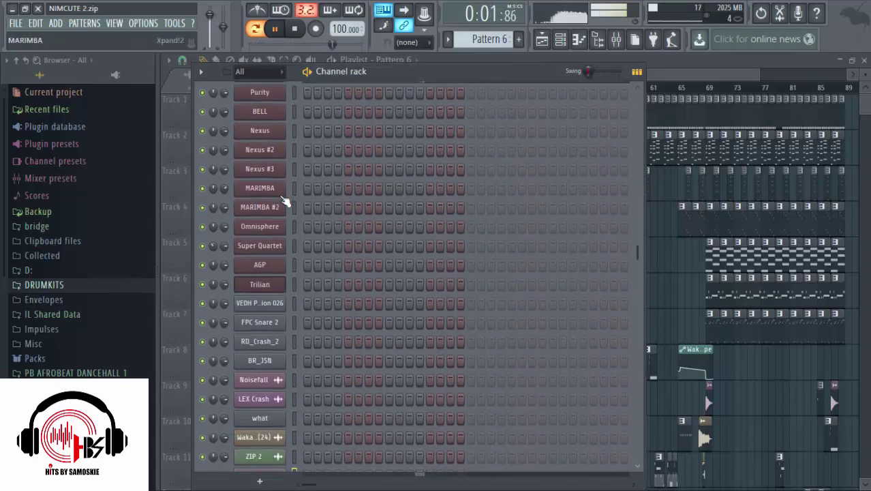
scroll(286, 202, down, 13)
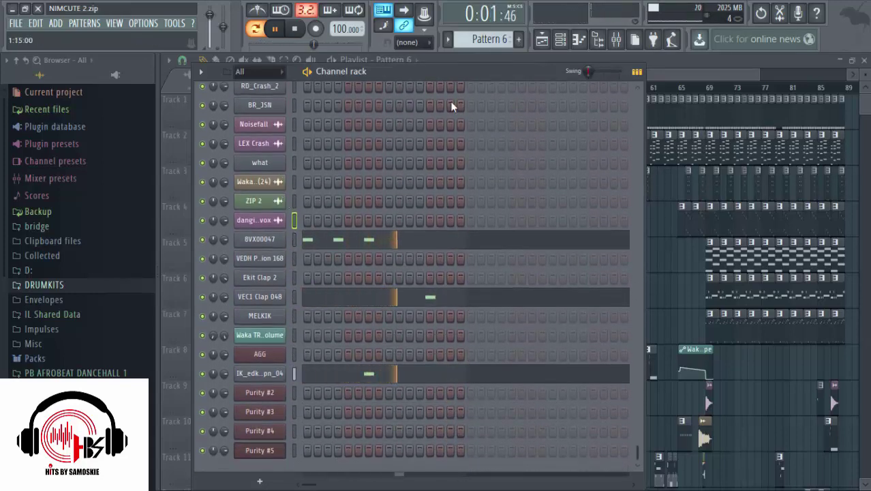
drag(488, 43, 488, 34)
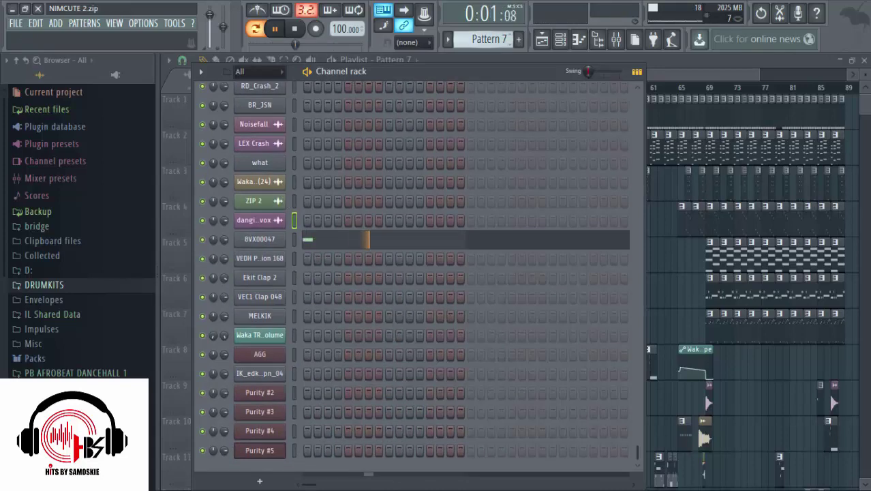
Step: Examine which channels contain notes in Pattern 7 and Pattern 8, and switch to Pattern 9
scroll(451, 194, up, 20)
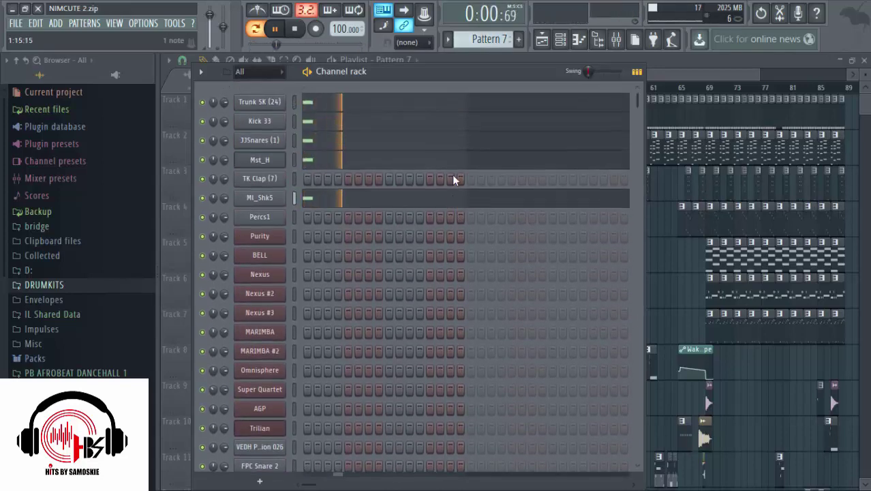
drag(504, 42, 505, 36)
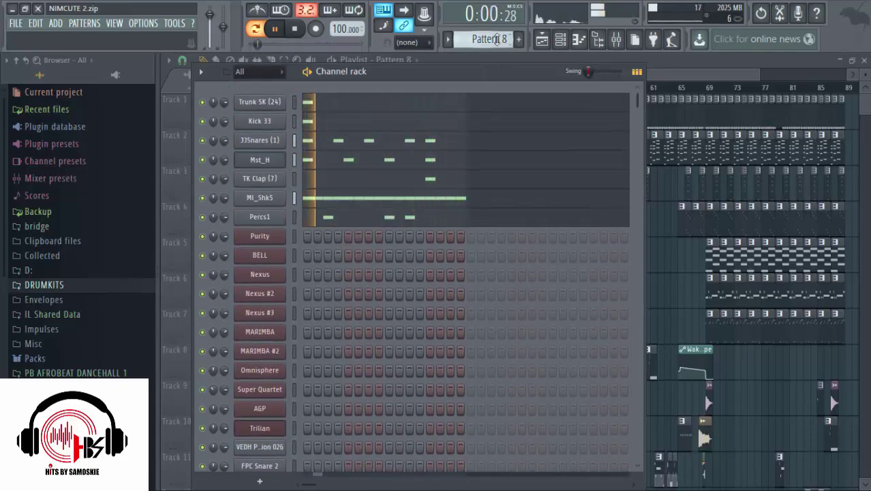
scroll(488, 178, down, 20)
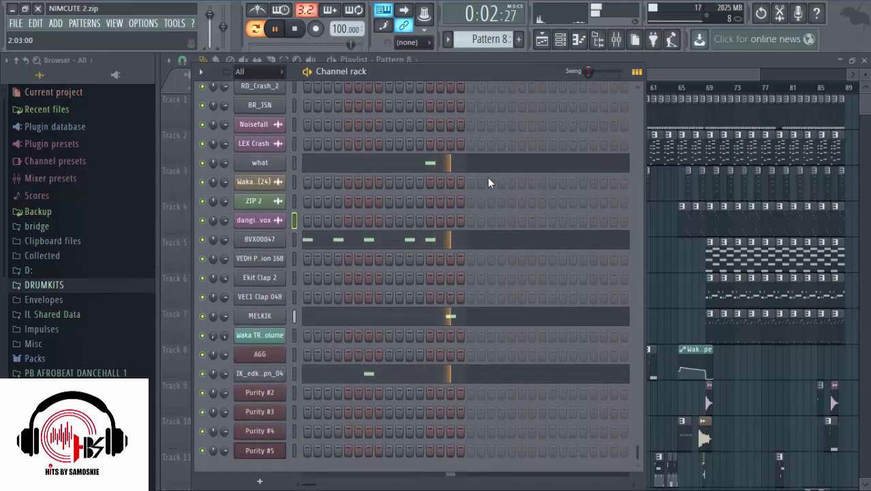
drag(489, 41, 489, 35)
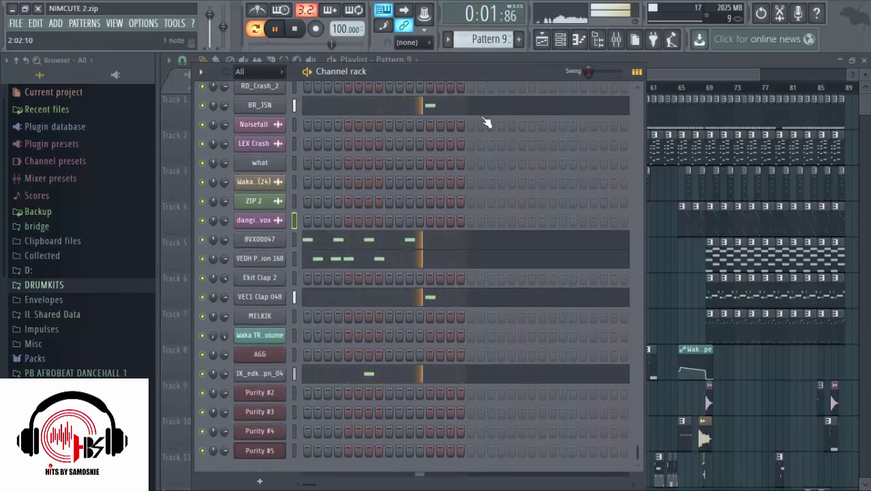
Step: Examine Pattern 9's channels across the whole rack, and move on to Pattern 10
scroll(480, 123, up, 11)
scroll(480, 123, up, 7)
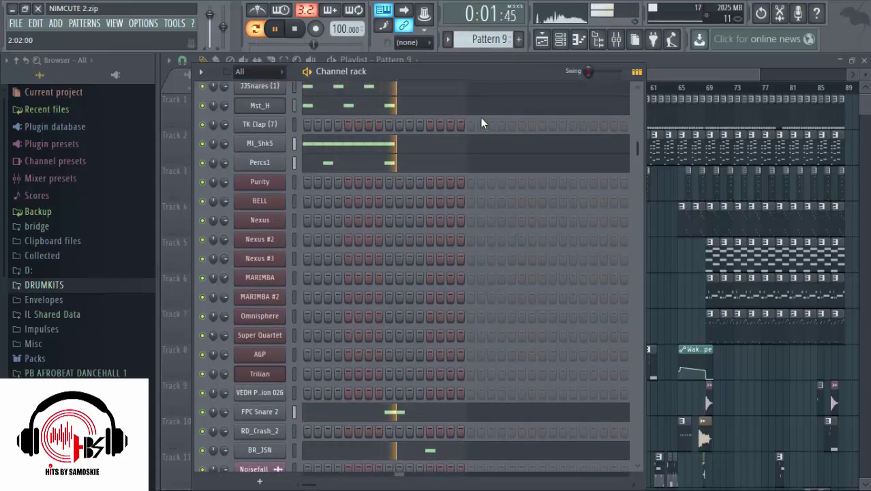
scroll(479, 124, down, 18)
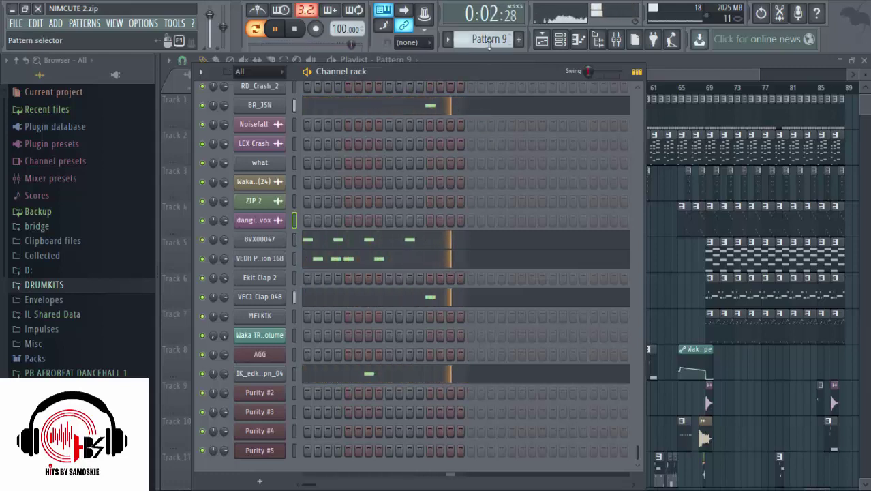
scroll(488, 40, down, 1)
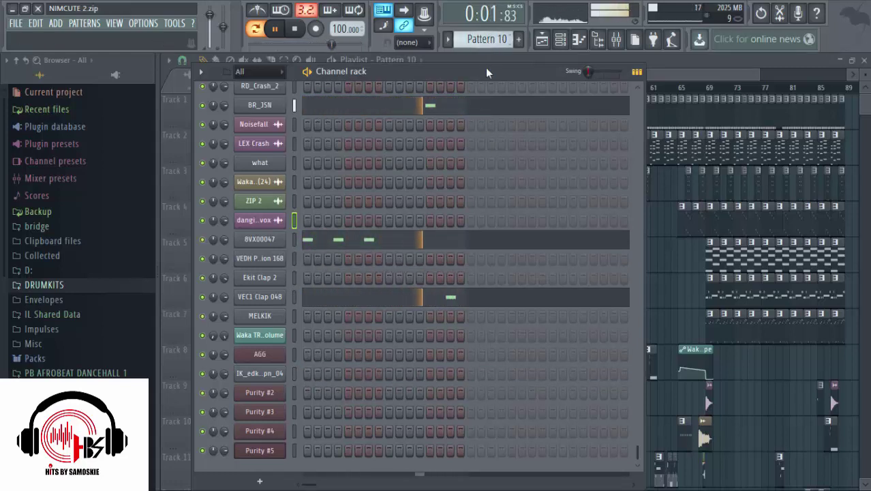
Step: Check Pattern 10's channels, switch to Pattern 11, and view the preset loaded in the Nexus channel before closing its plugin window
scroll(489, 106, up, 3)
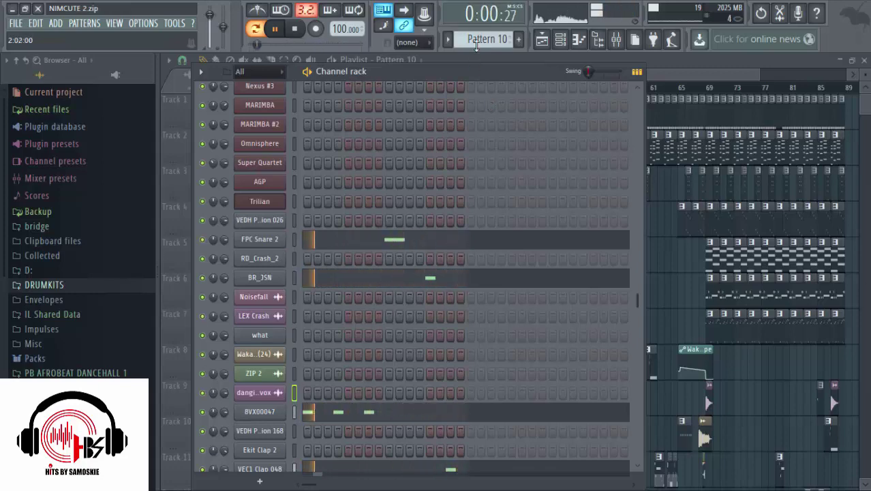
key(F4)
scroll(474, 126, up, 4)
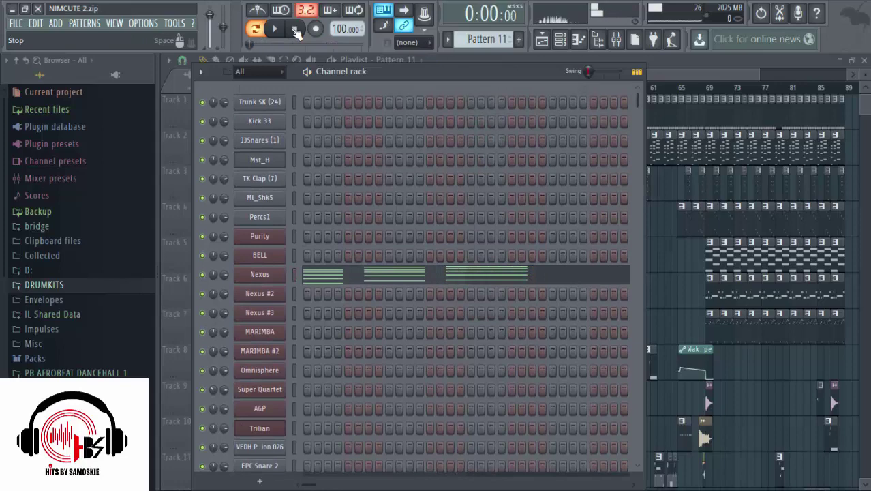
click(266, 280)
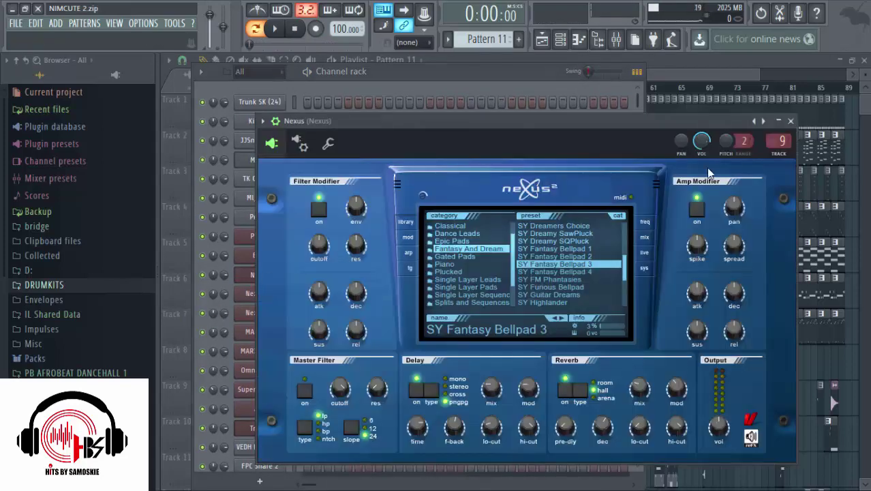
click(790, 122)
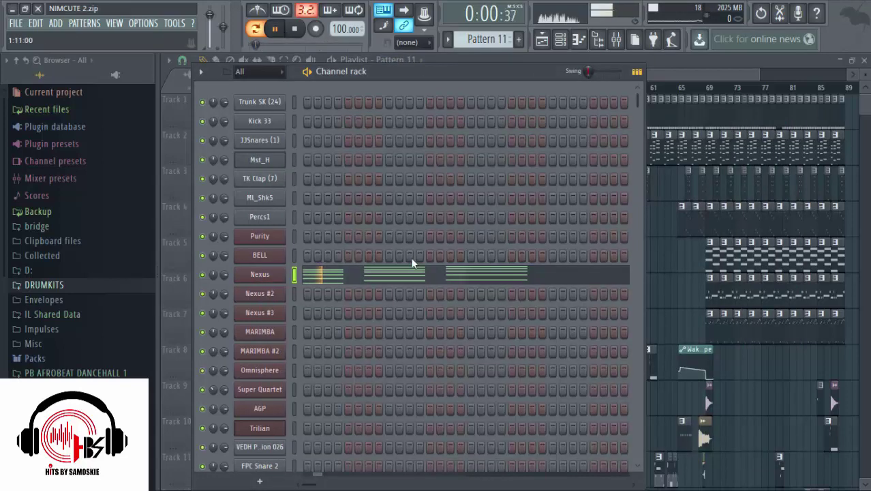
Step: View Pattern 11's Nexus chords up close in the Piano roll, and return to the Channel rack
click(417, 273)
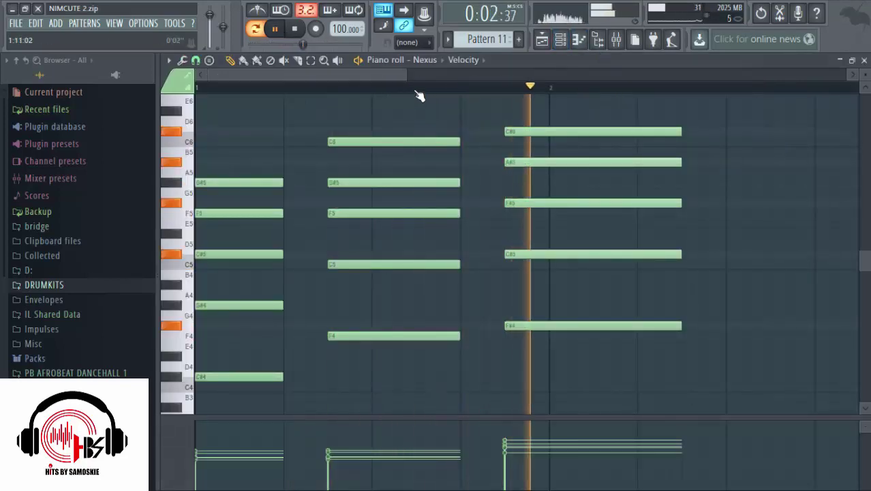
drag(407, 75, 349, 79)
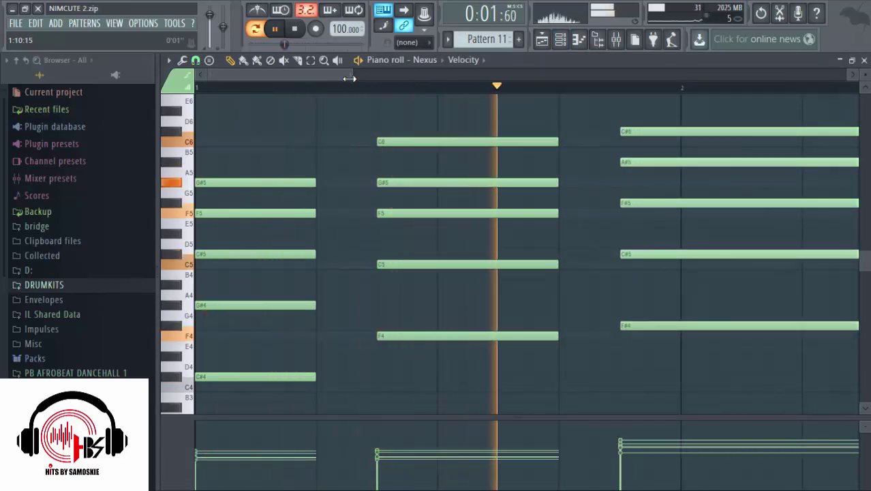
click(568, 41)
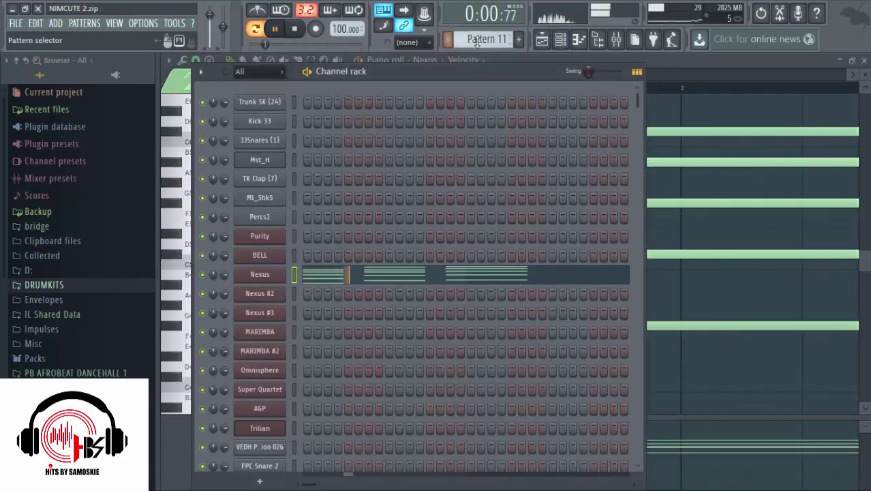
Step: Step through Pattern 12 to Pattern 13, and check the MARIMBA channel's Xpand!2 sound before closing the plugin
scroll(480, 41, down, 1)
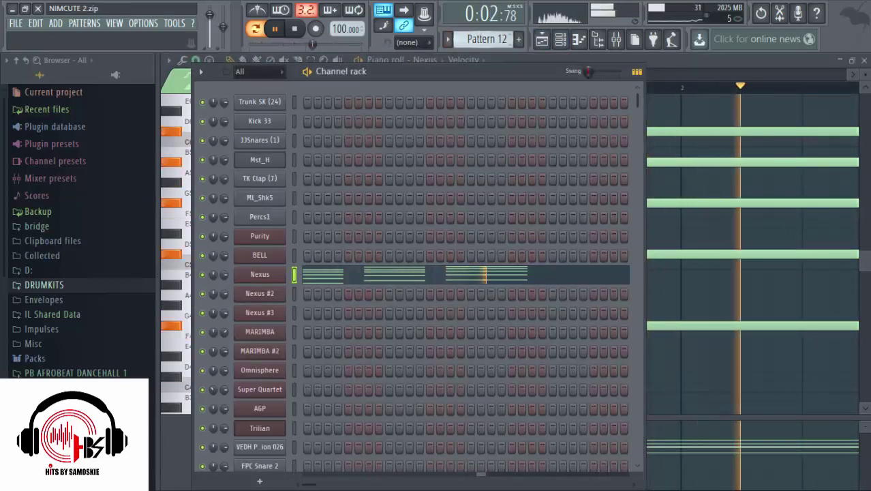
scroll(480, 41, down, 1)
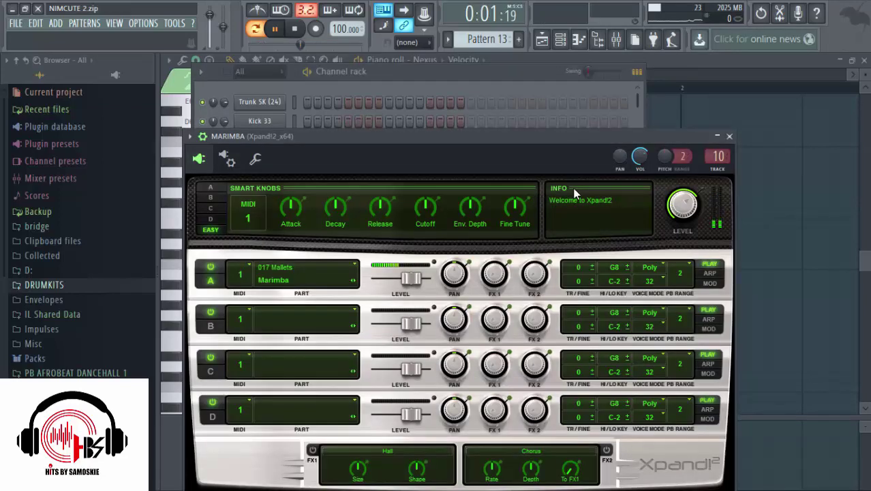
click(728, 137)
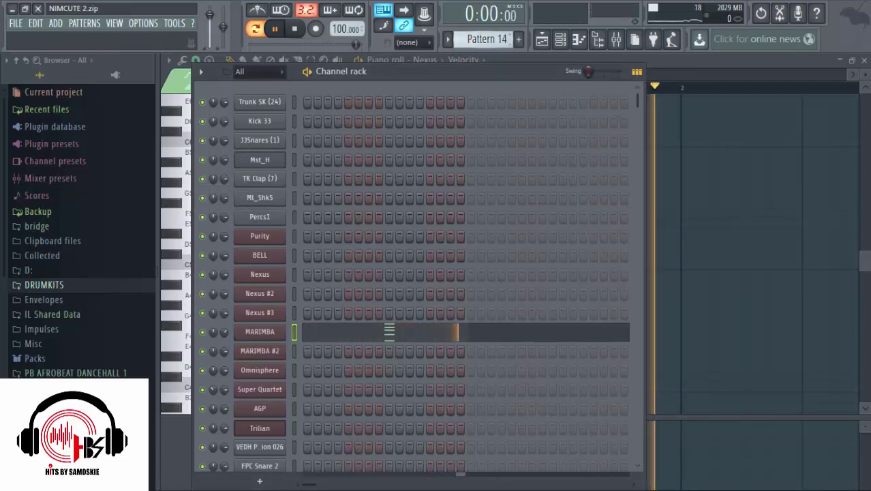
Step: Switch to Pattern 15, and check the Trilian channel's bass patch in its patch browser before closing the plugin
scroll(494, 40, down, 1)
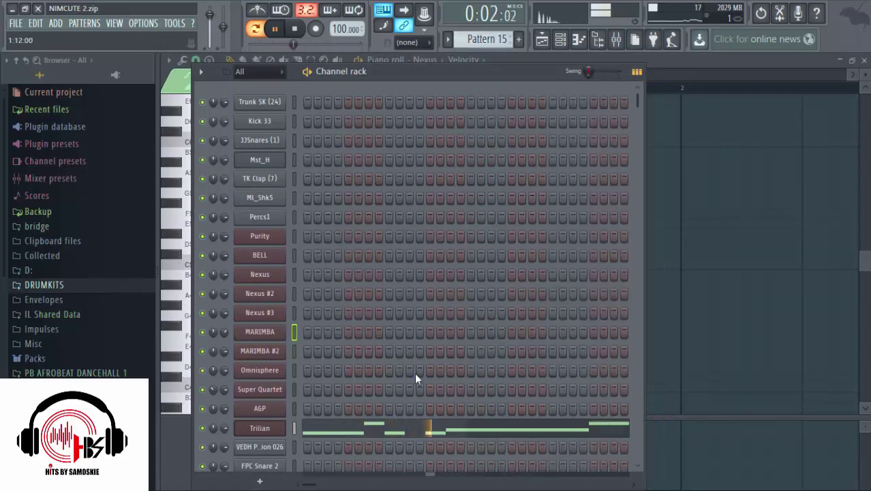
scroll(406, 361, down, 4)
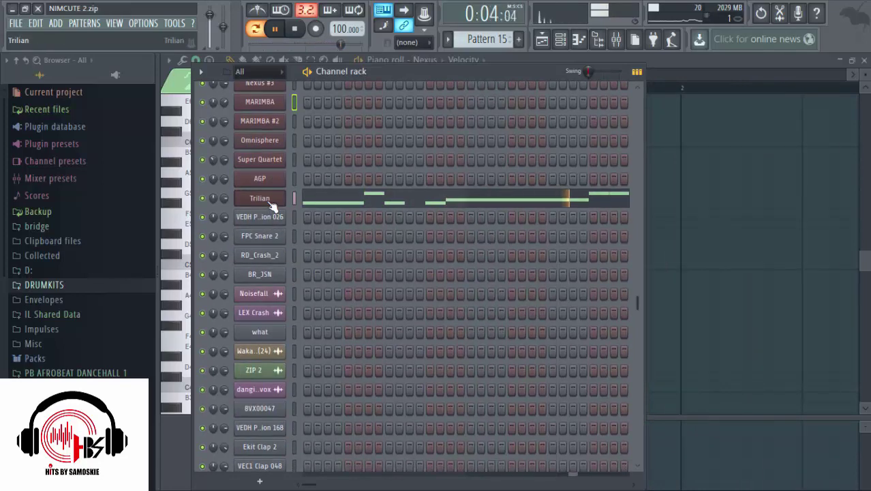
click(272, 205)
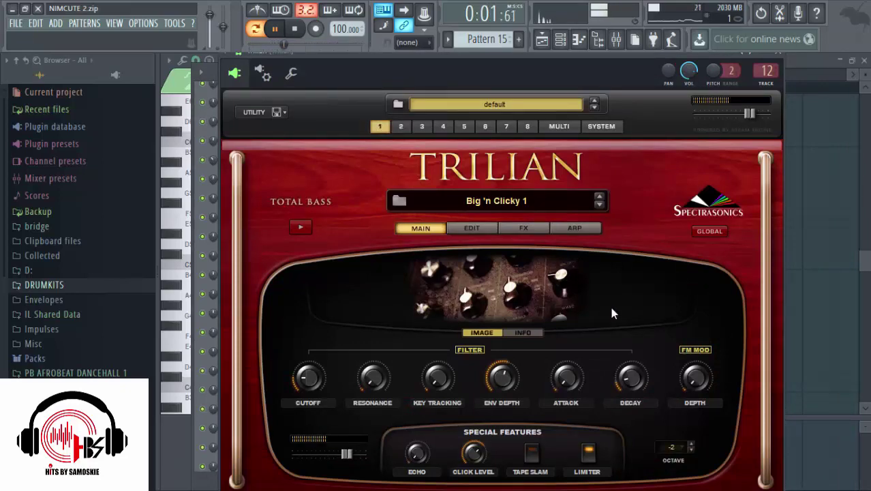
click(516, 201)
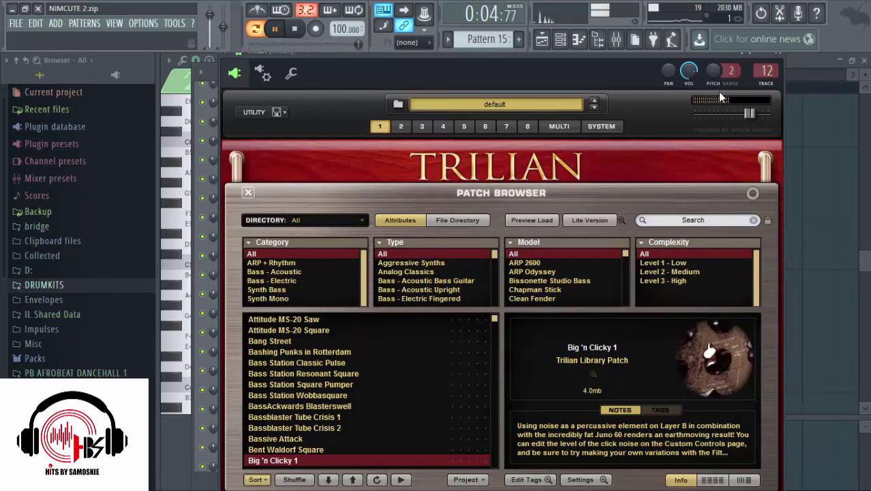
click(779, 57)
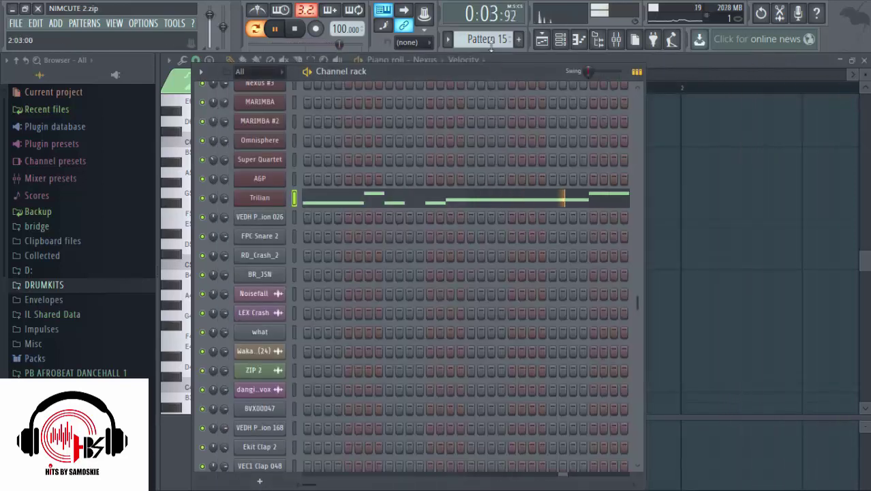
Step: Step through Pattern 16 to Pattern 18, and check the BELL channel's ravity(S) preset before closing the plugin
scroll(482, 35, down, 1)
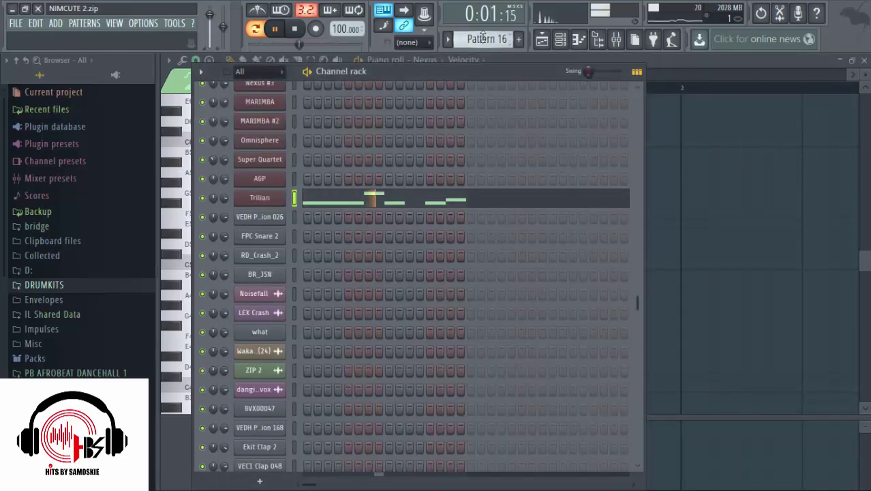
scroll(515, 179, down, 3)
scroll(515, 175, up, 5)
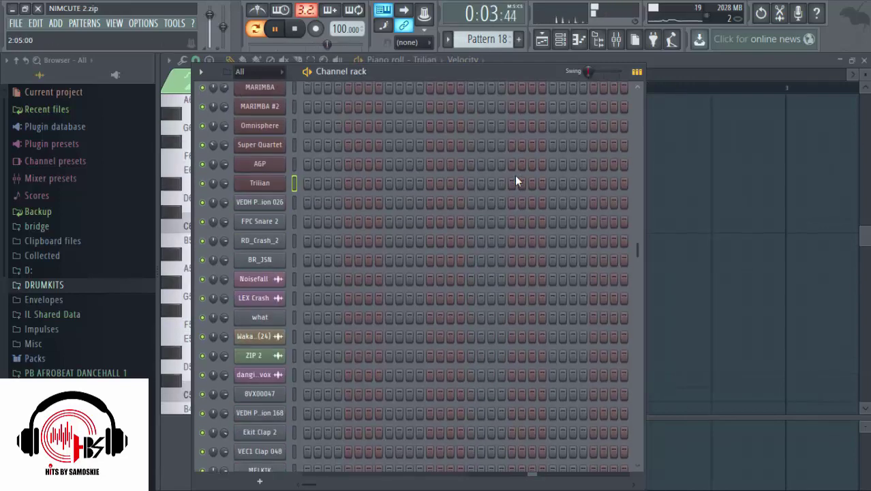
key(KP_Add)
key(KP_Add)
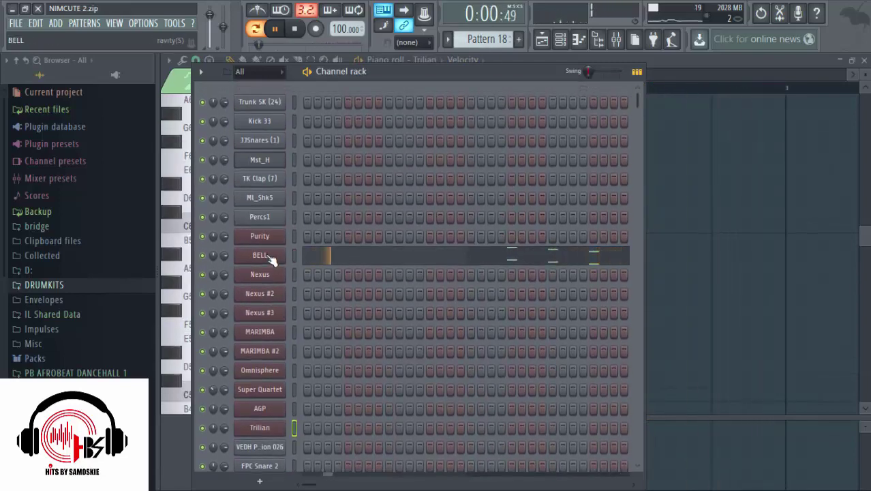
click(271, 258)
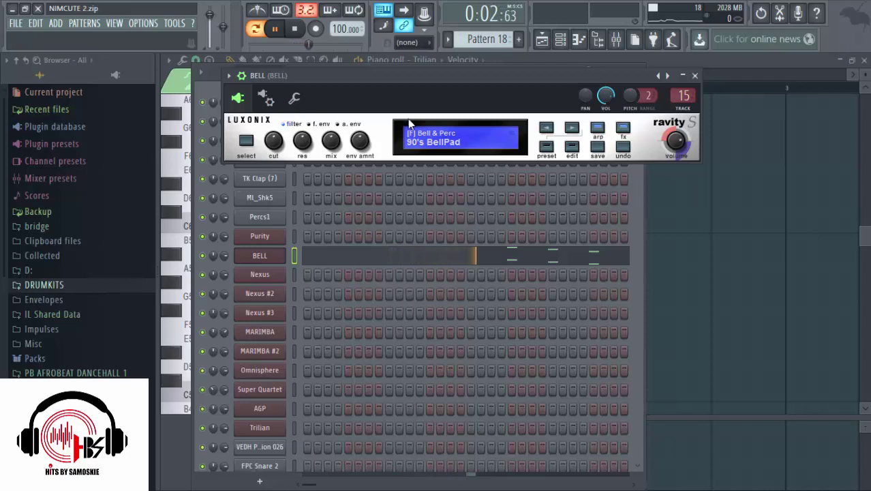
click(694, 75)
Step: Step through Pattern 20 and Pattern 21, viewing the Omnisphere and AGP notes in the Piano roll
scroll(486, 39, up, 2)
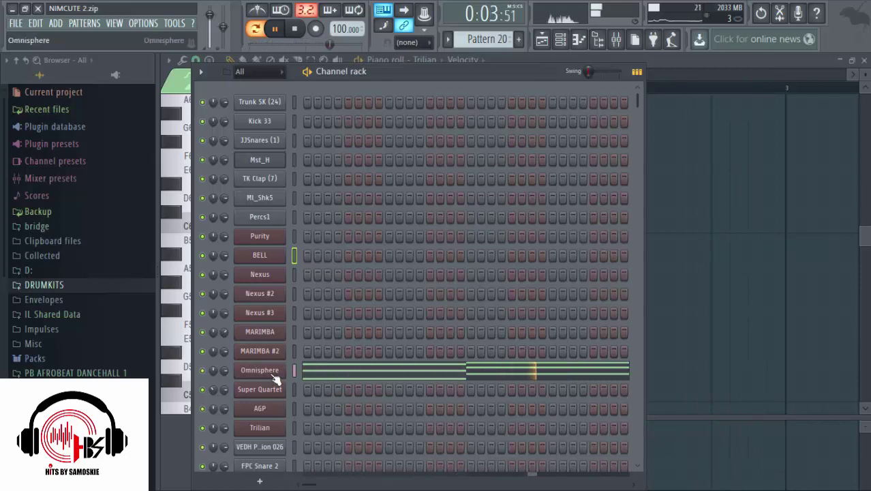
click(361, 375)
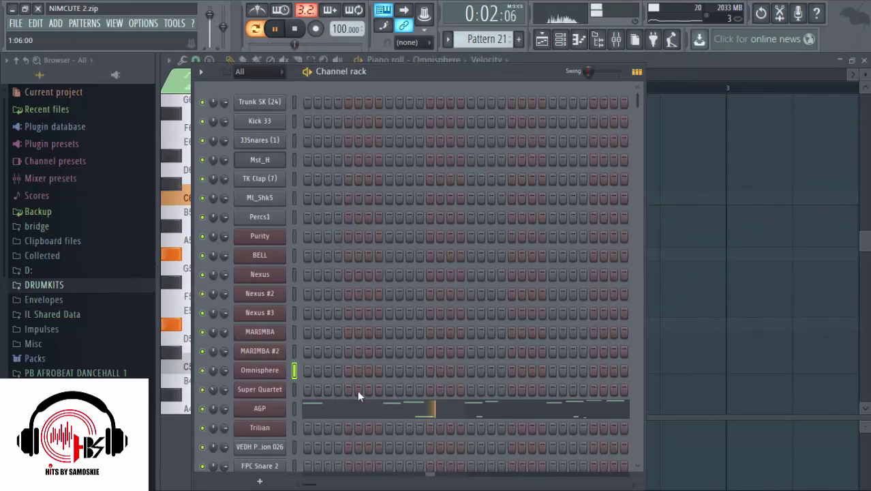
click(368, 416)
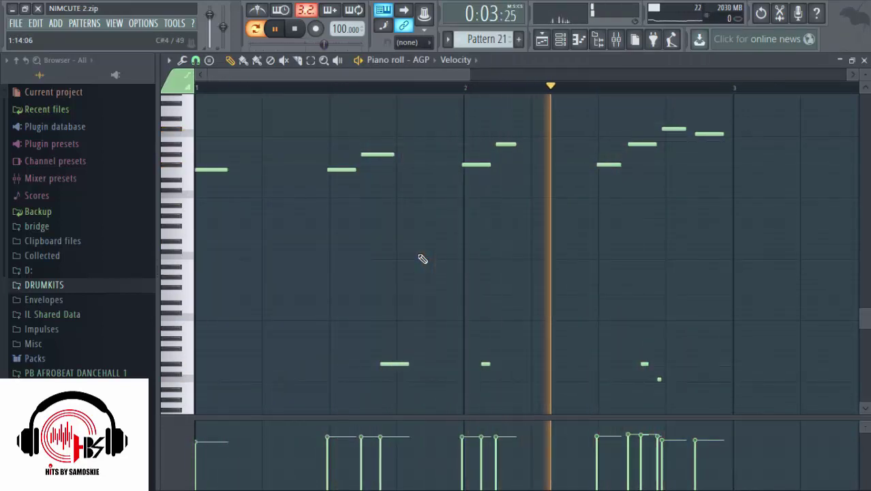
click(559, 39)
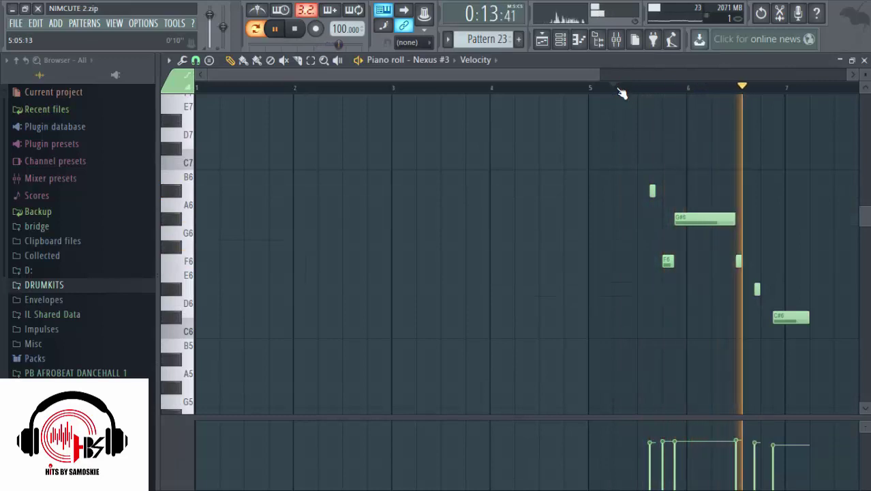
Step: Return from Pattern 23's Nexus #3 notes to the Channel rack, and step through Patterns 24, 25 and 26 to Pattern 28
click(559, 39)
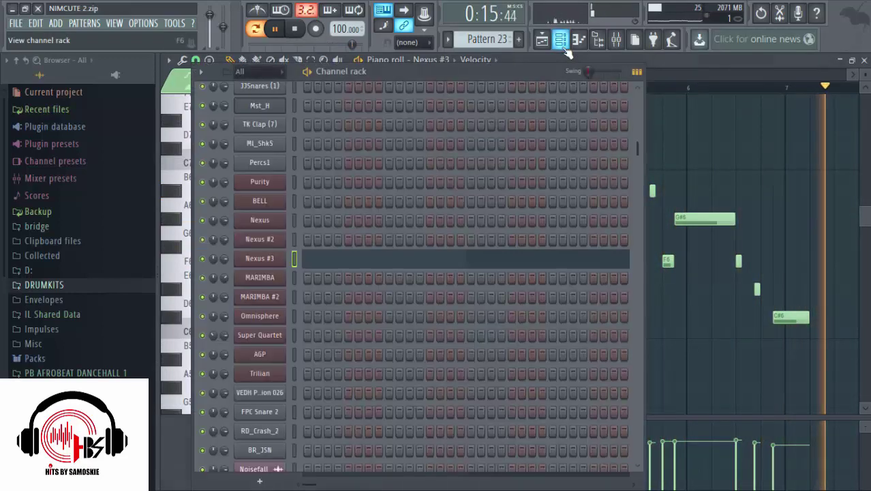
scroll(487, 39, down, 1)
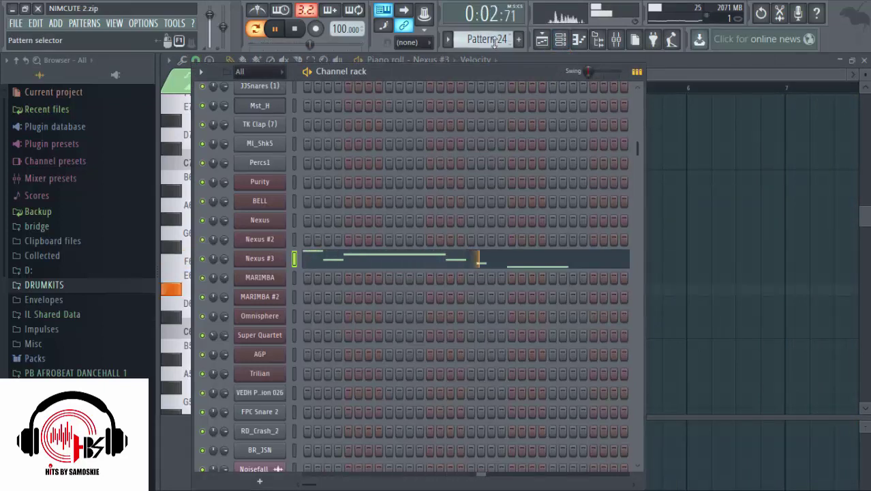
scroll(487, 39, down, 1)
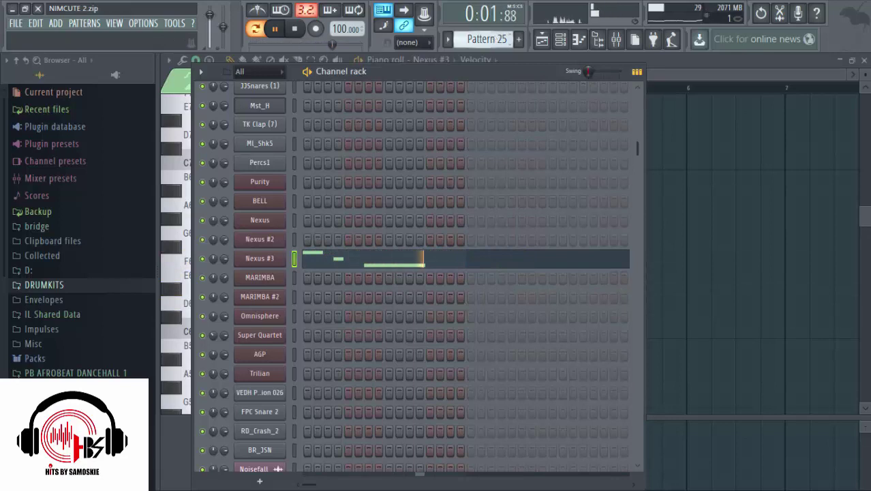
scroll(493, 42, down, 1)
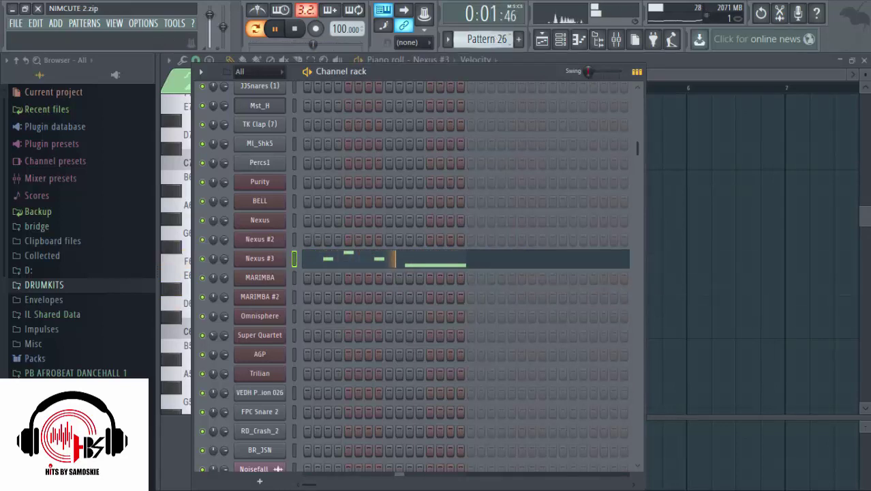
scroll(486, 39, down, 1)
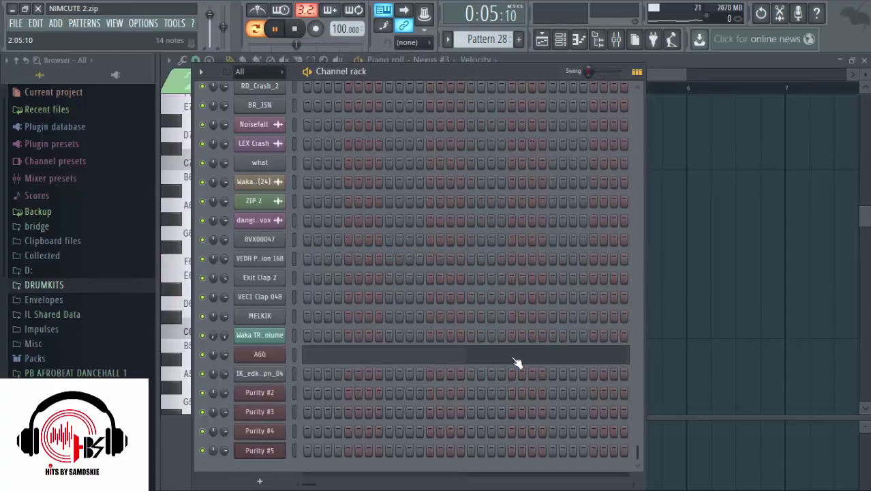
Step: View Pattern 28's AGG notes in the Piano roll, play them from just before bar 4, and return to the Channel rack
click(517, 360)
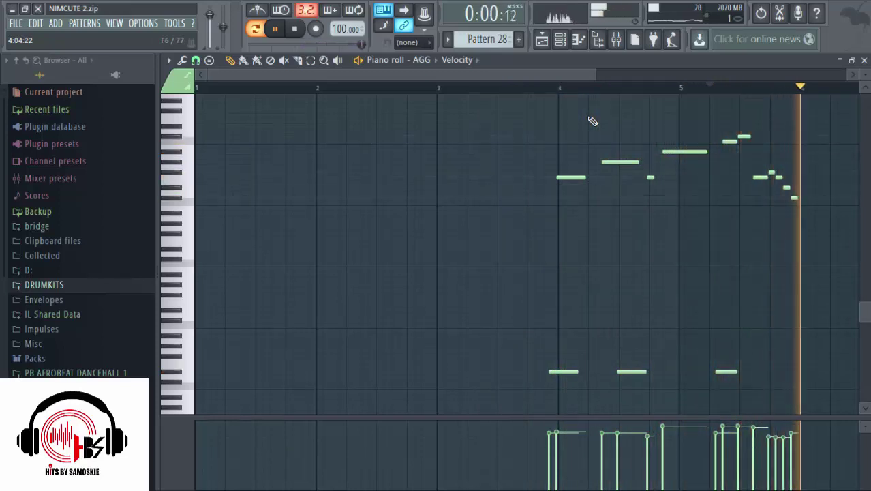
click(524, 89)
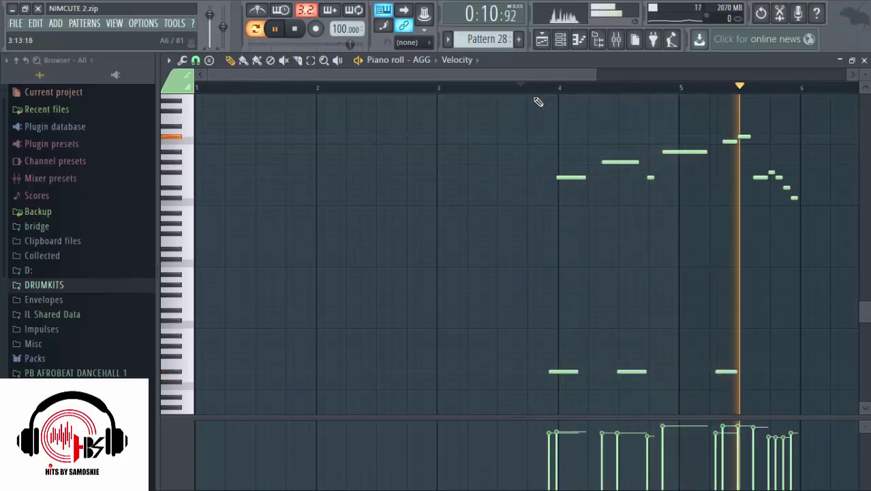
click(560, 39)
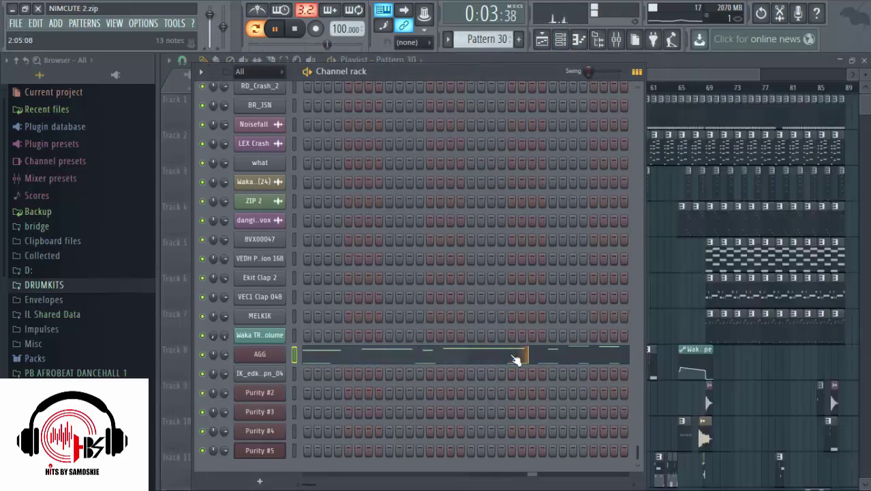
Step: View Pattern 30's AGG notes in the Piano roll, and step through Pattern 31 to Pattern 32 in the Channel rack
click(515, 355)
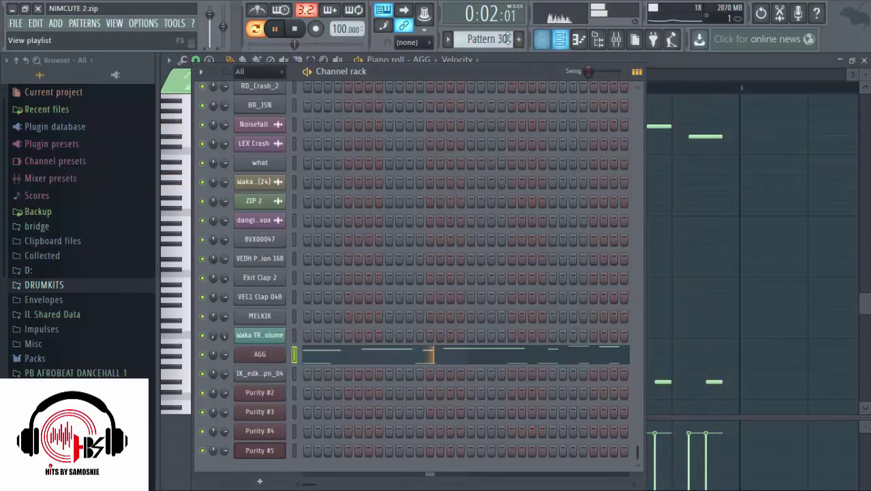
click(578, 39)
scroll(498, 38, up, 1)
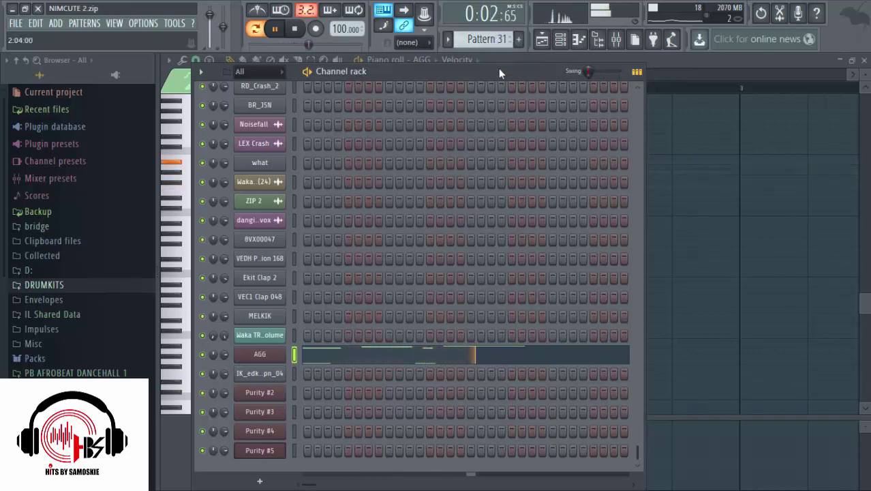
scroll(486, 39, up, 1)
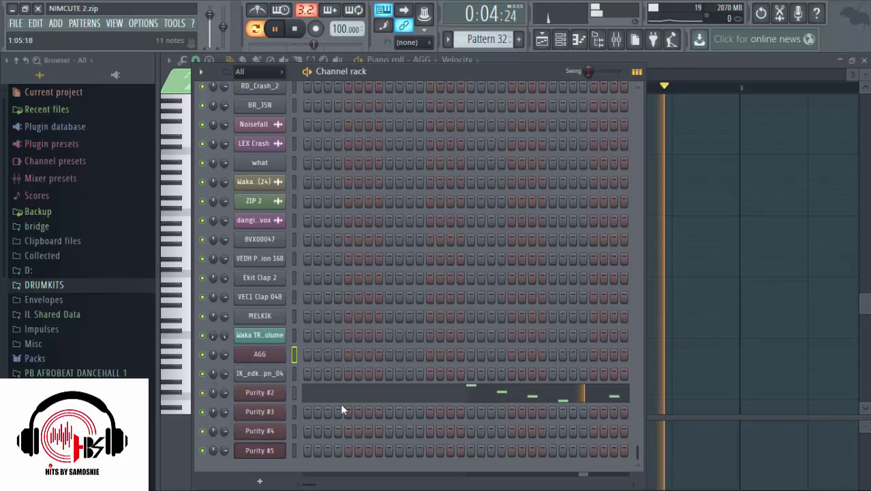
Step: Check the Purity #2 channel's Celesta preset, and view its Pattern 32 notes in the Piano roll before returning to the Channel rack
click(260, 393)
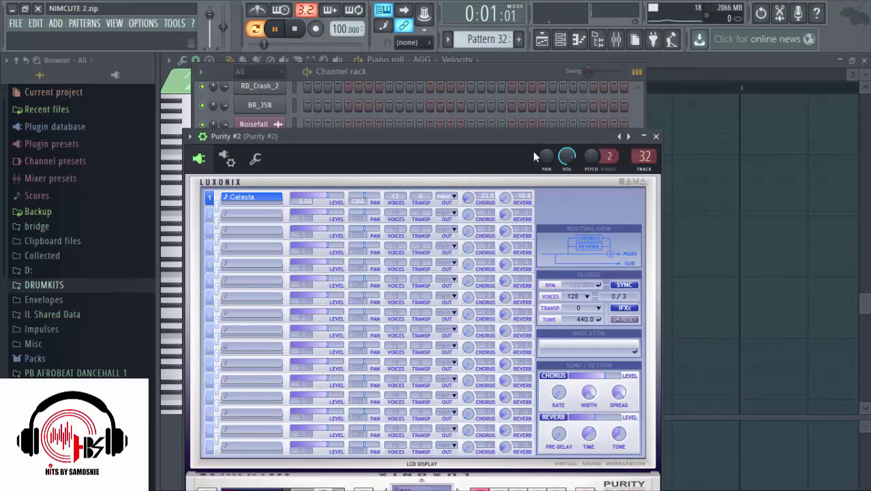
click(644, 137)
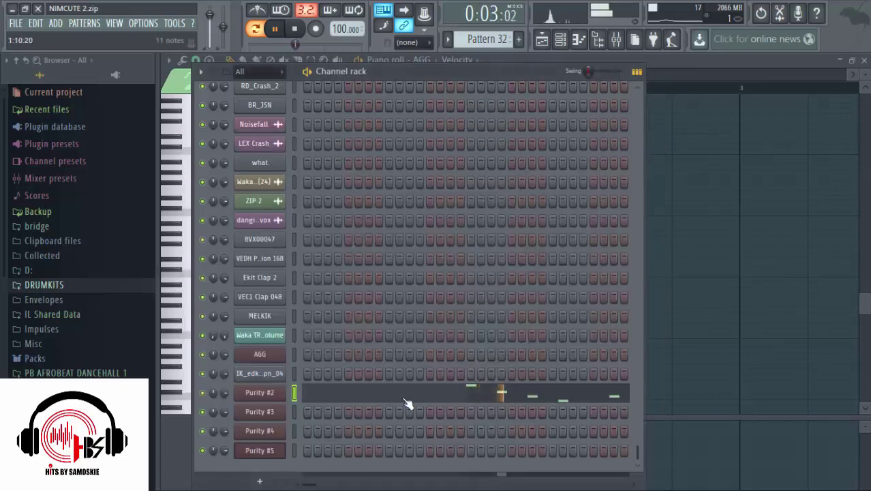
click(408, 398)
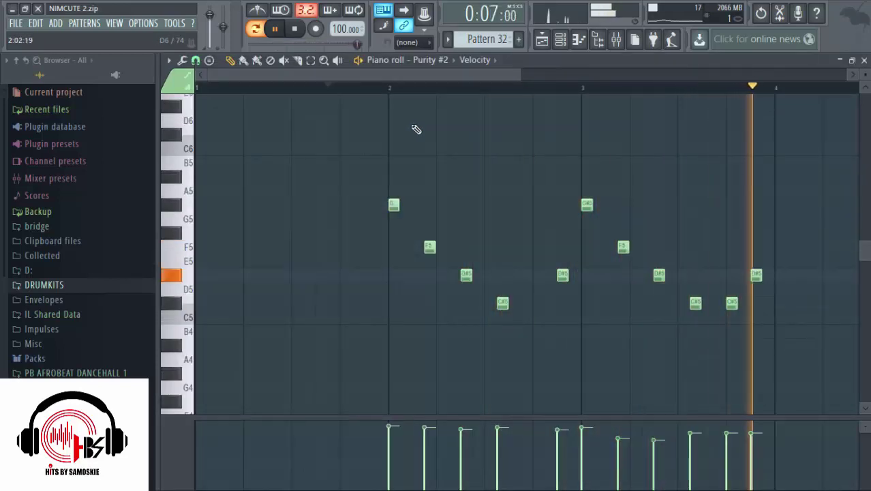
click(560, 40)
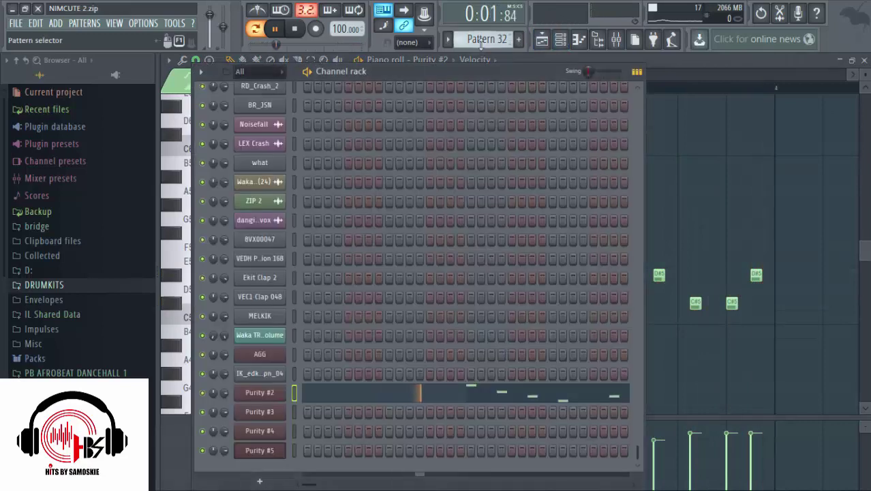
Step: Step through Pattern 33 and Pattern 34, checking the instruments loaded in Purity #3 and Purity #4 and closing each plugin
scroll(487, 39, down, 1)
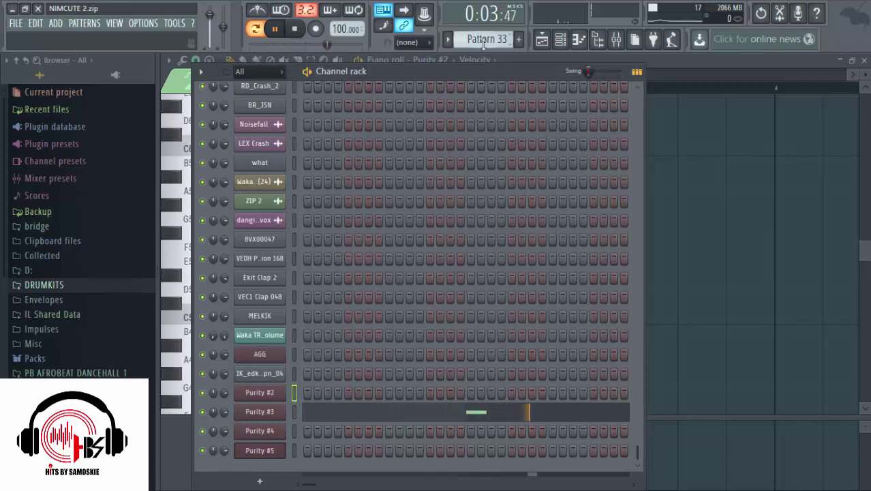
click(263, 414)
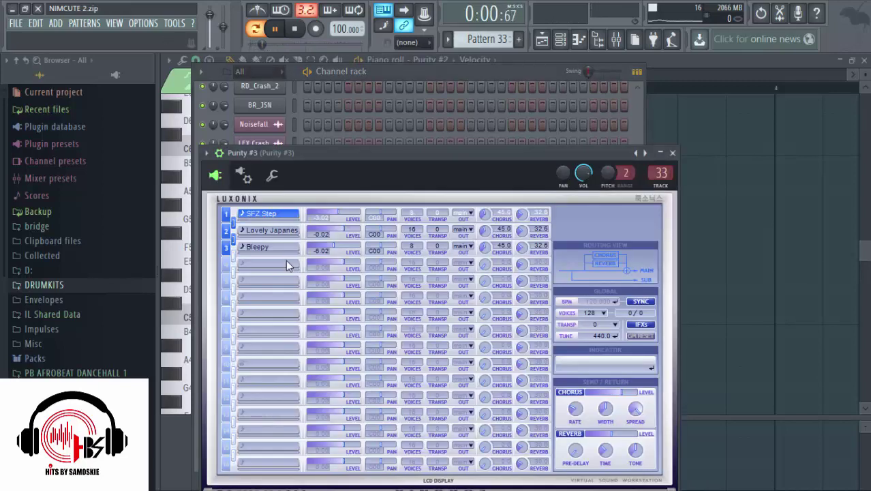
click(672, 154)
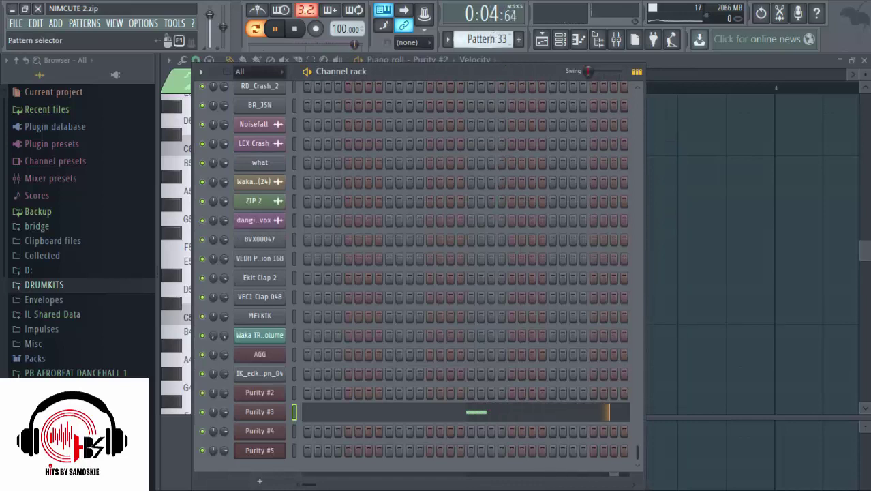
scroll(487, 39, down, 1)
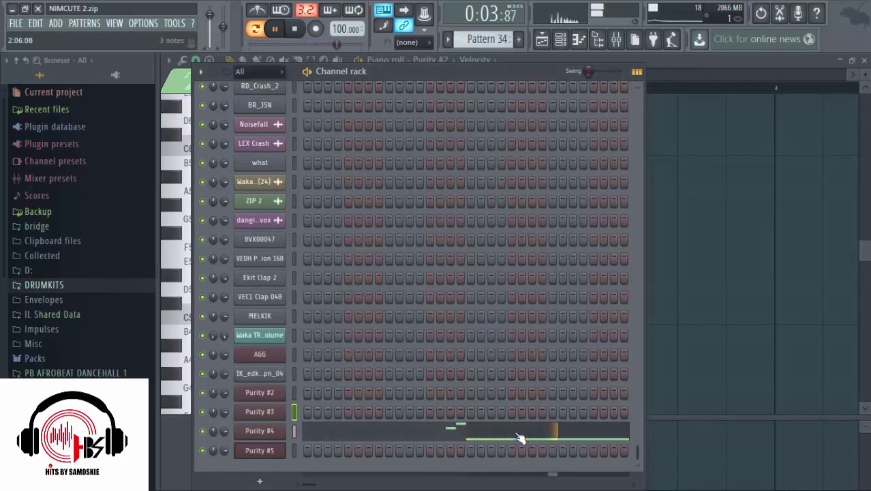
click(260, 430)
click(671, 179)
Step: Switch to Pattern 35, and view the Purity #3 notes in the Piano roll before returning to the Channel rack
key(KP_Add)
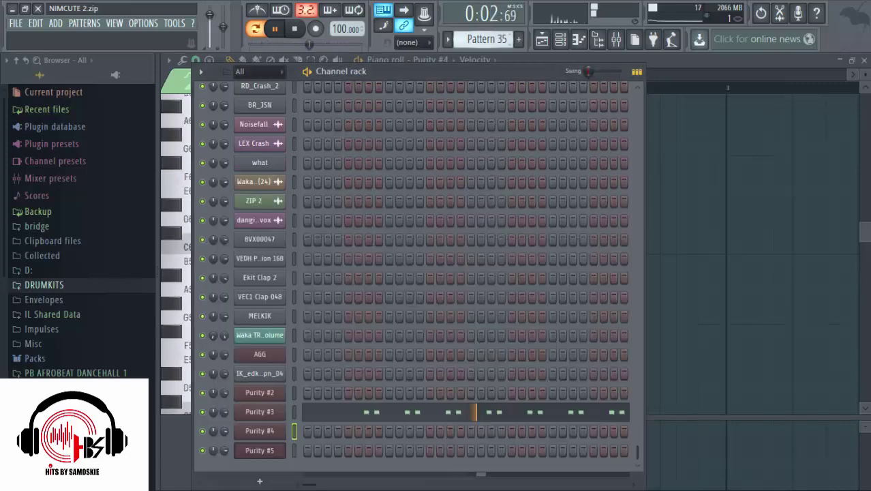
click(386, 414)
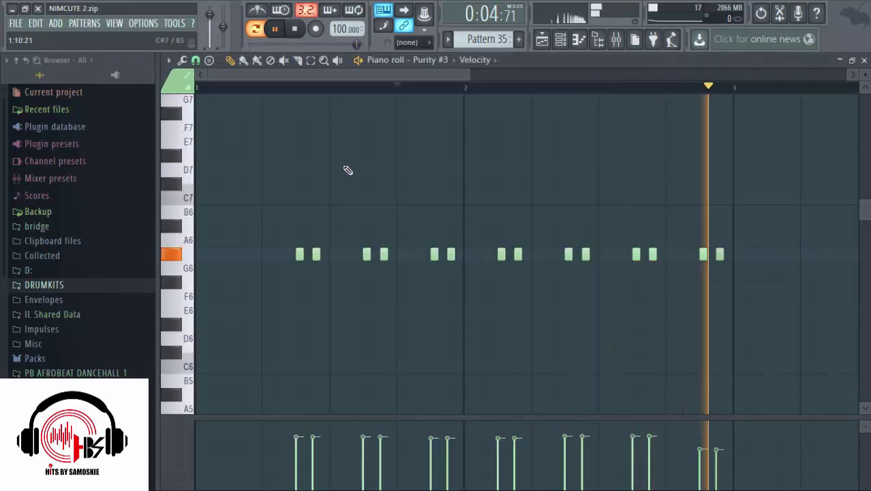
click(560, 39)
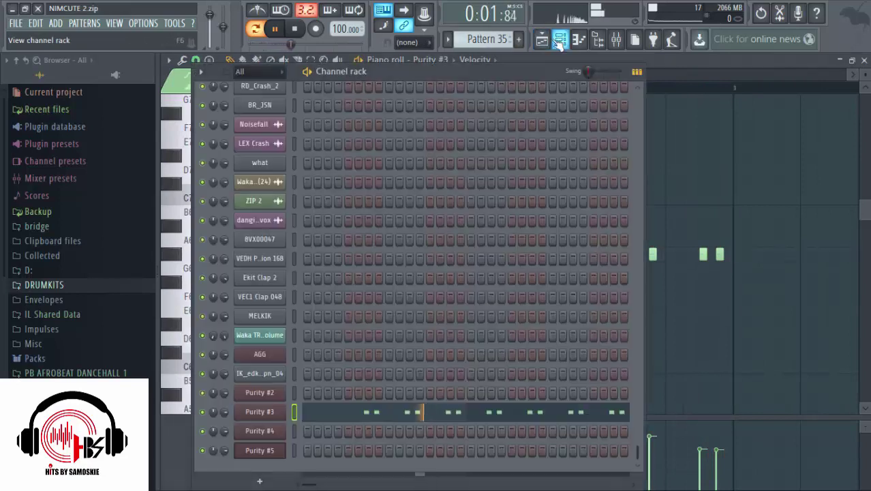
Step: Switch to Pattern 36, and view the Purity #5 notes in the Piano roll, playing from just before bar 8
key(KP_Add)
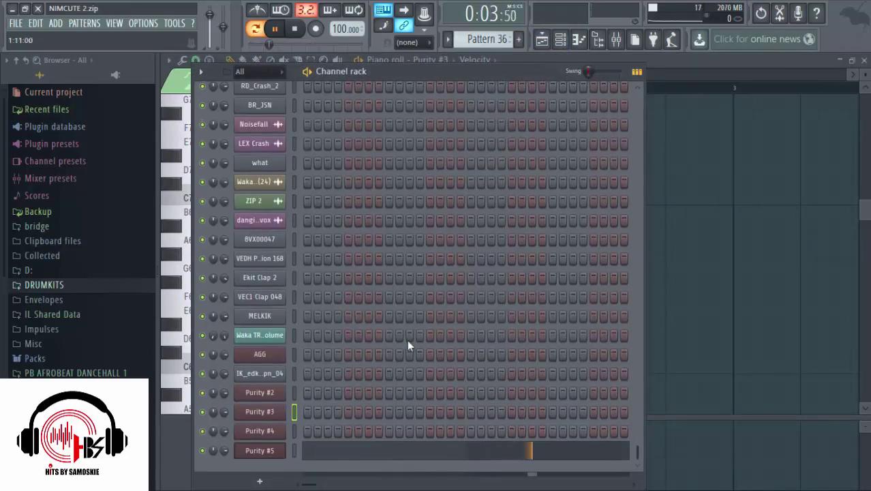
click(421, 453)
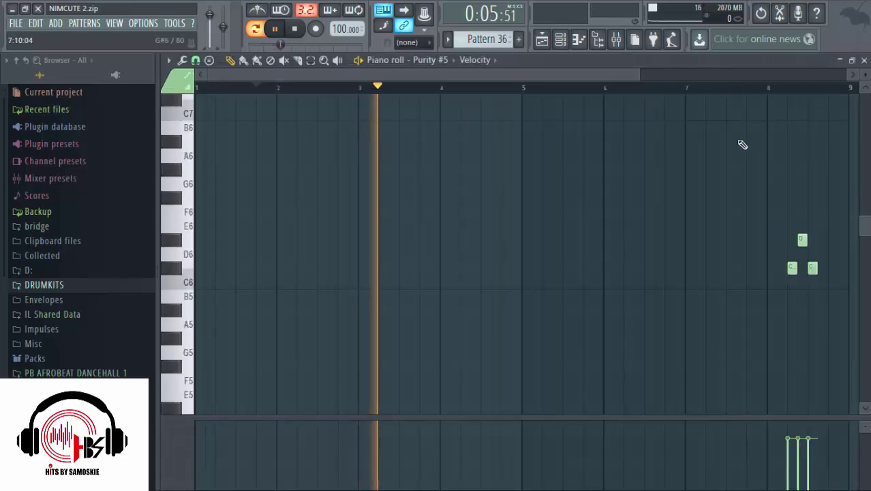
click(756, 89)
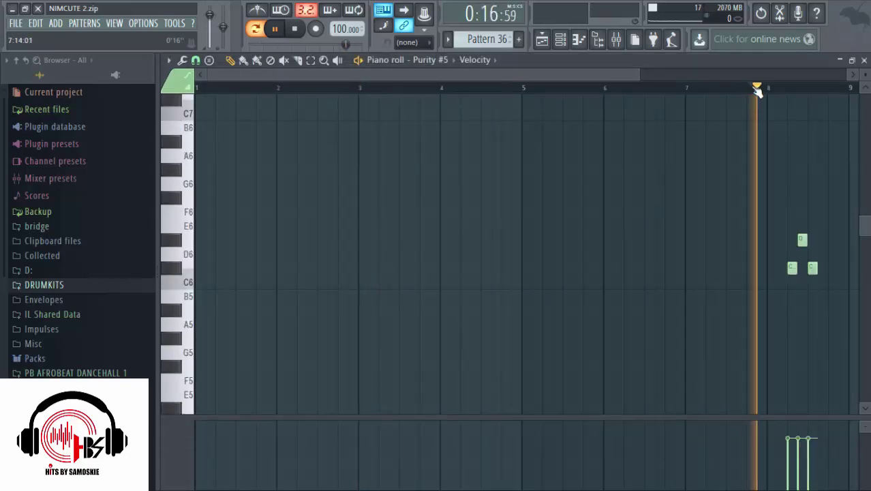
click(560, 39)
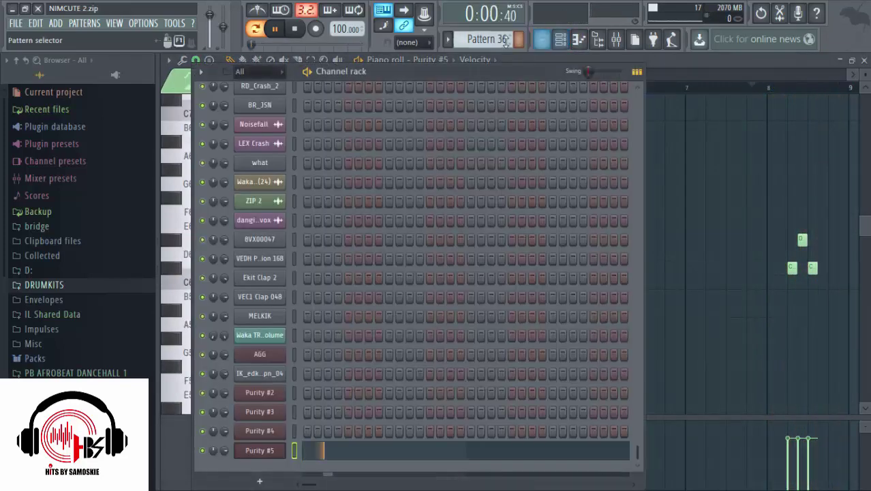
Step: View Pattern 37's Trilian notes in the Piano roll, play them from just before bar 9, and step to Pattern 38 in the Channel rack
scroll(487, 39, down, 1)
scroll(474, 291, up, 10)
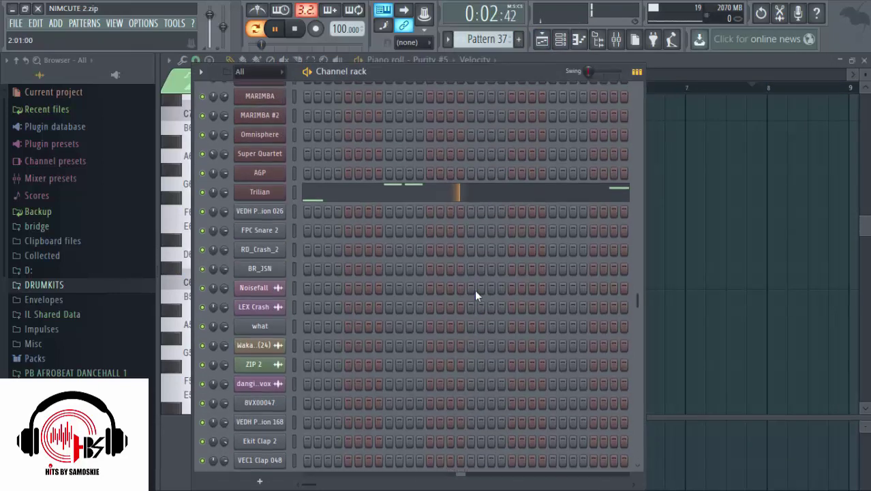
scroll(473, 296, down, 5)
click(454, 255)
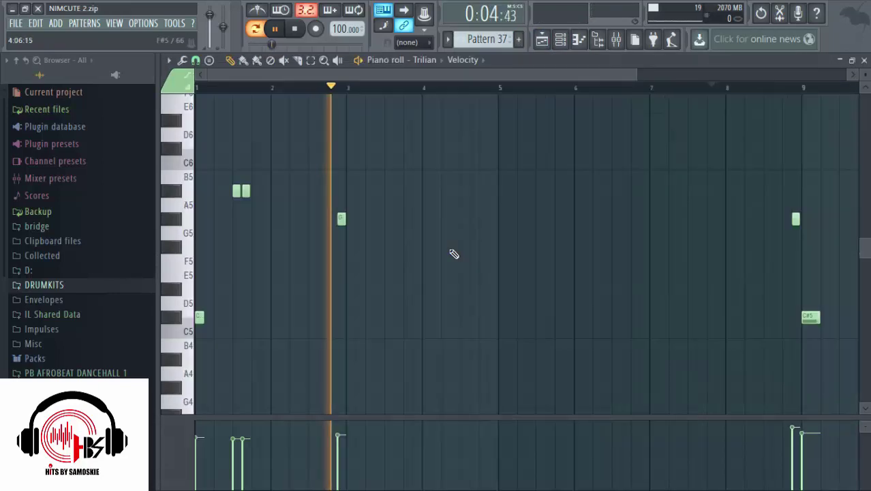
click(778, 88)
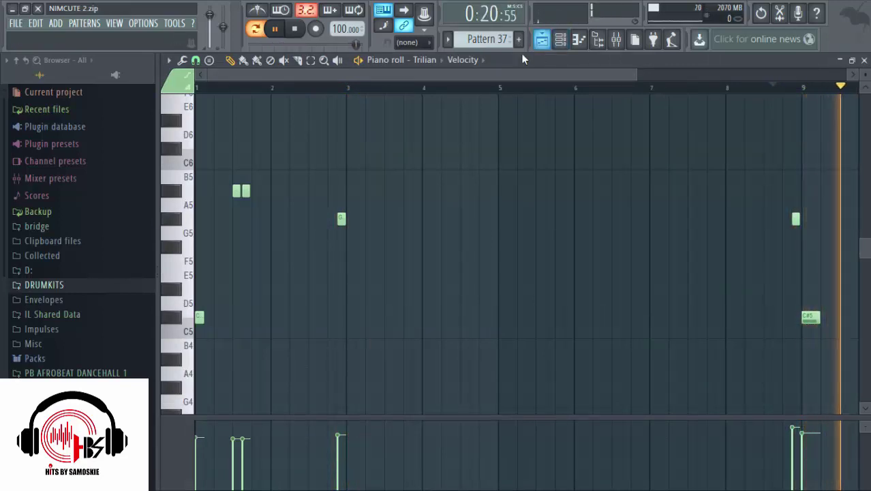
click(560, 39)
scroll(496, 39, down, 5)
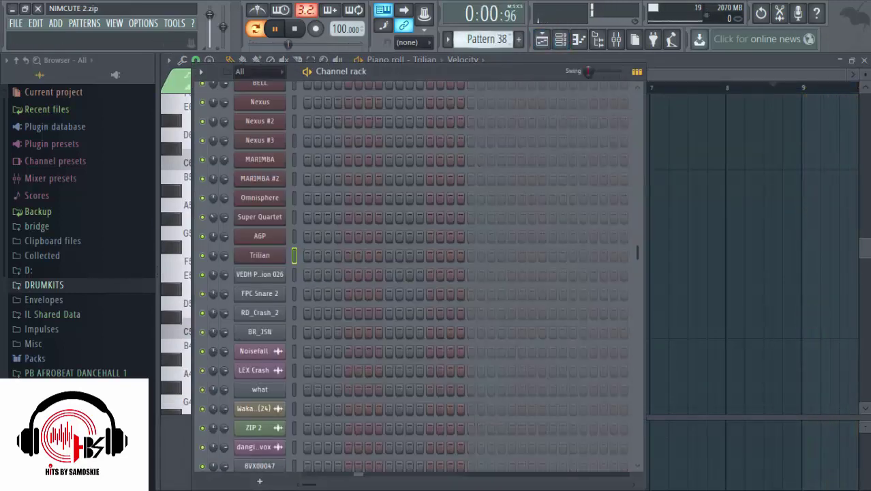